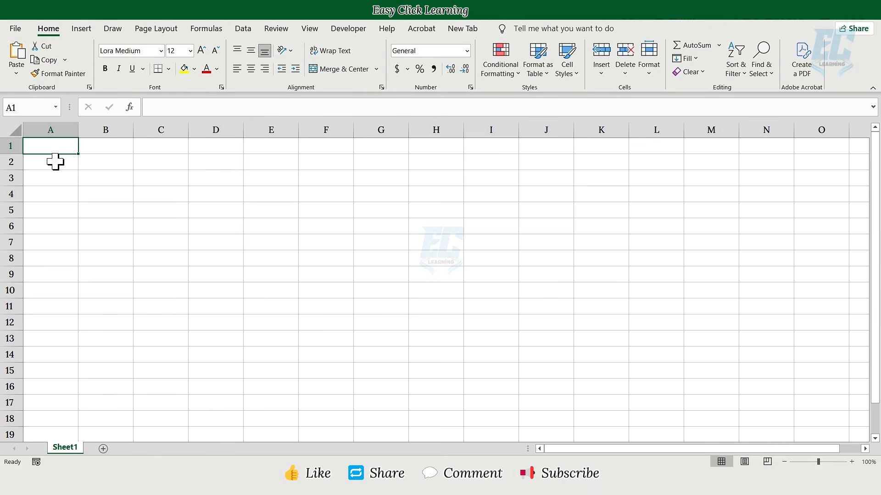
Enter the headers Product ID, Product Name, Category, Supplier and Unit Price in A1:E1.
type("Product ID")
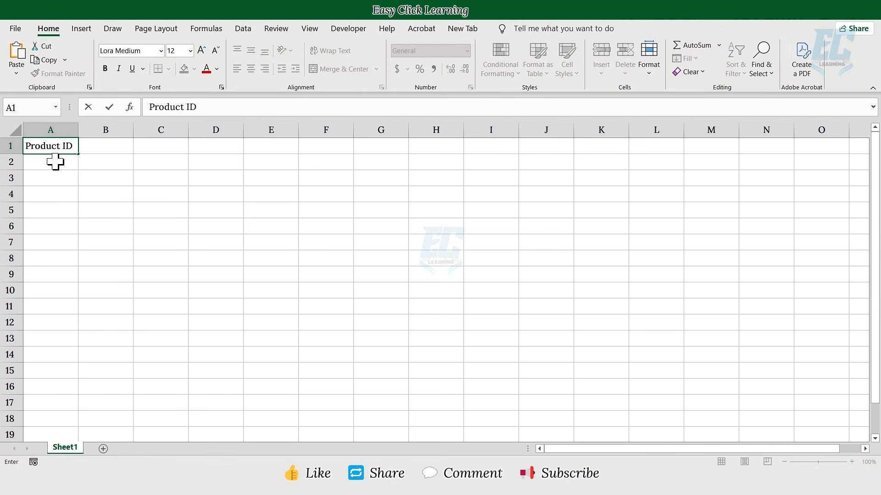
key("Tab")
type("Product Name")
key("Tab")
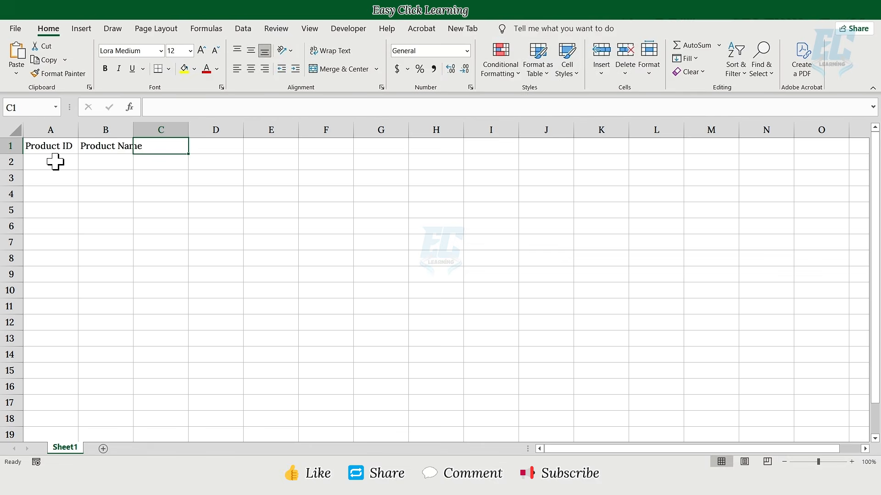
type("Category")
key("Tab")
type("Supplier")
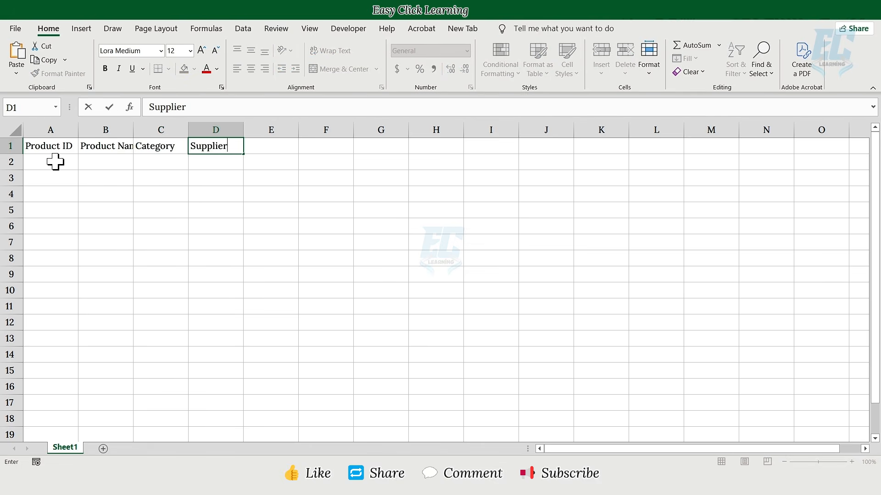
key("Tab")
type("Unit Price")
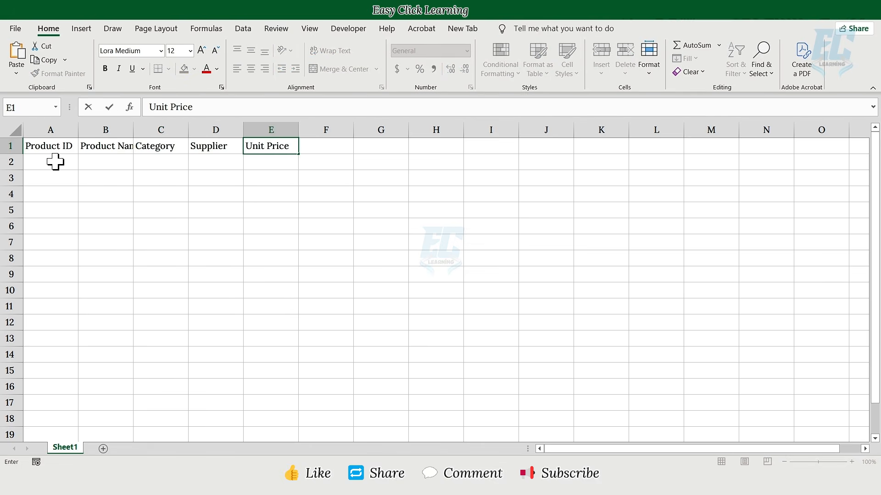
key("Tab")
Add Selling Price, Stock Quantity, Reorder Level, Warehouse and Last Restock Date headers, then AutoFit all columns.
type("Selling Price")
key("Tab")
type("S")
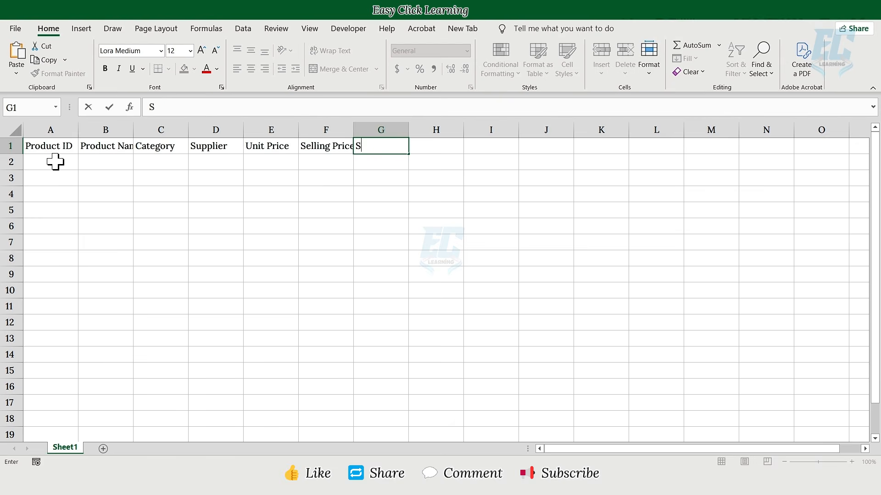
type("tock Quantity")
key("Tab")
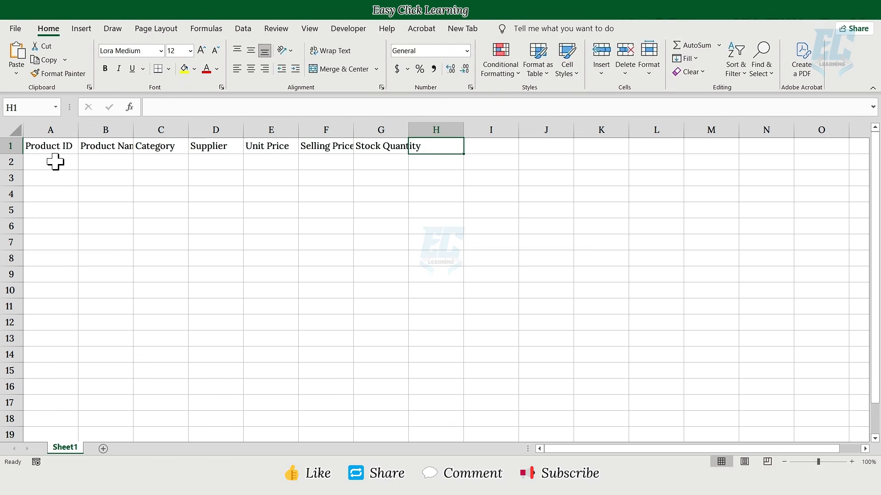
type("Reorder Level")
key("Tab")
type("Warehouse")
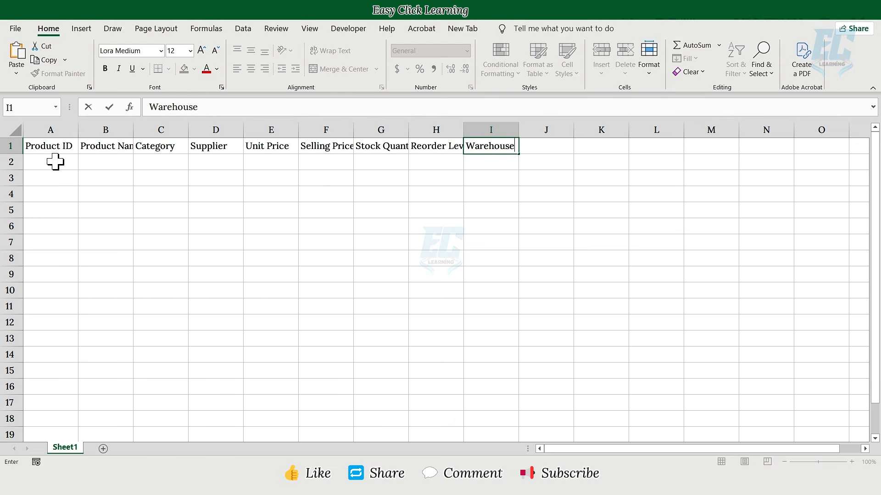
key("Tab")
type("Last Restock Date")
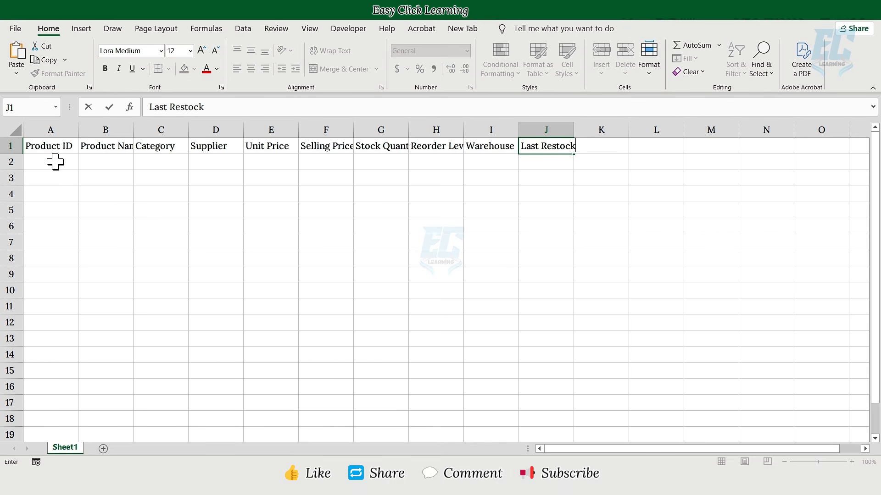
key("Return")
left_click(15, 131)
double_click(78, 129)
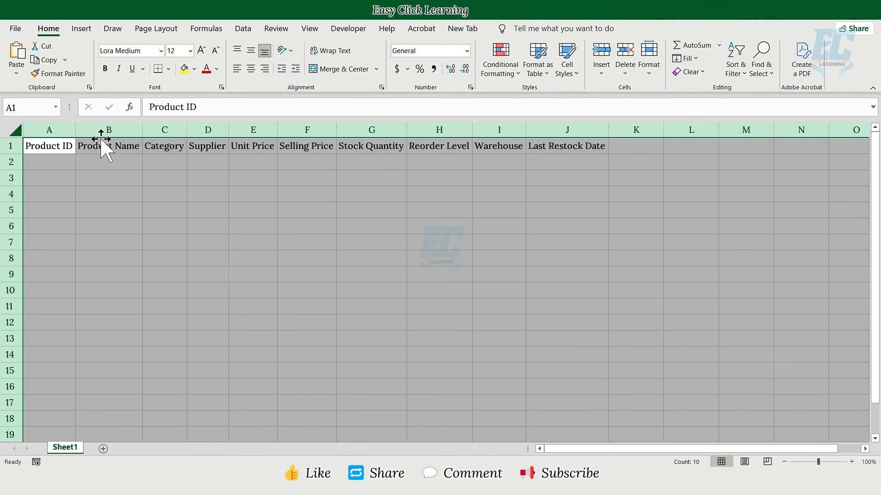
Convert the data range A1:J121 into a table with My table has headers ticked.
left_click(71, 150)
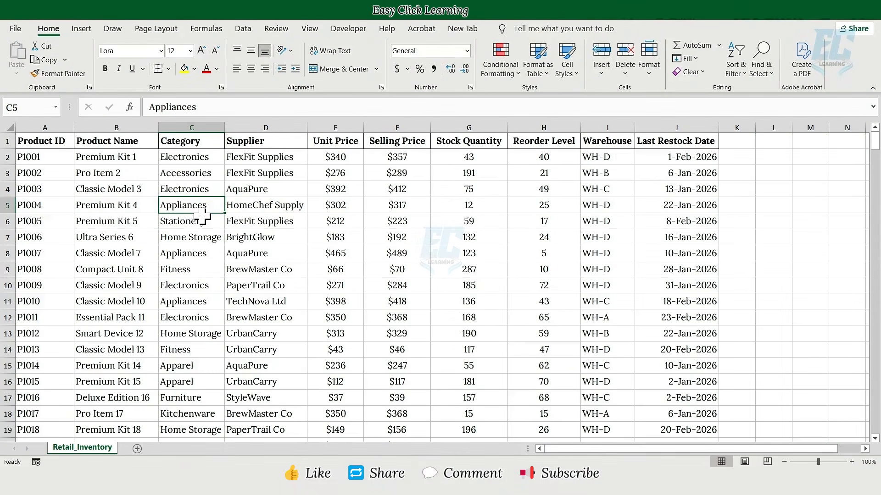
key("ctrl+a")
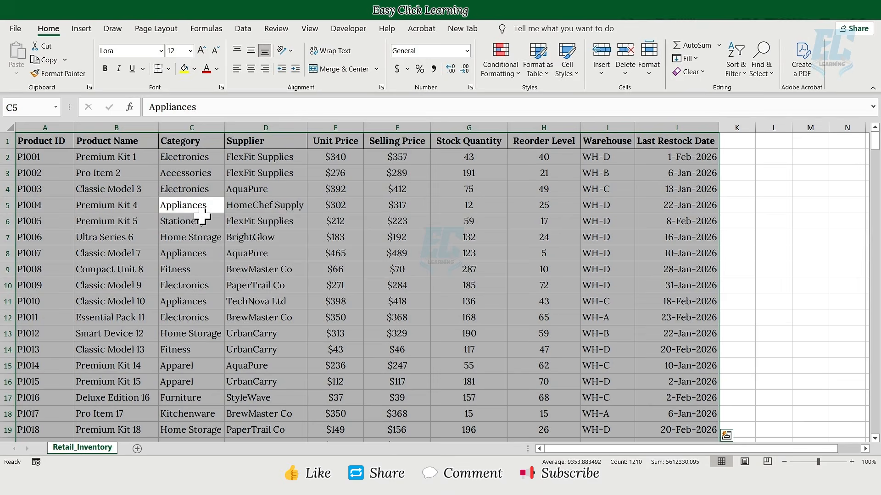
key("ctrl+t")
left_click(233, 261)
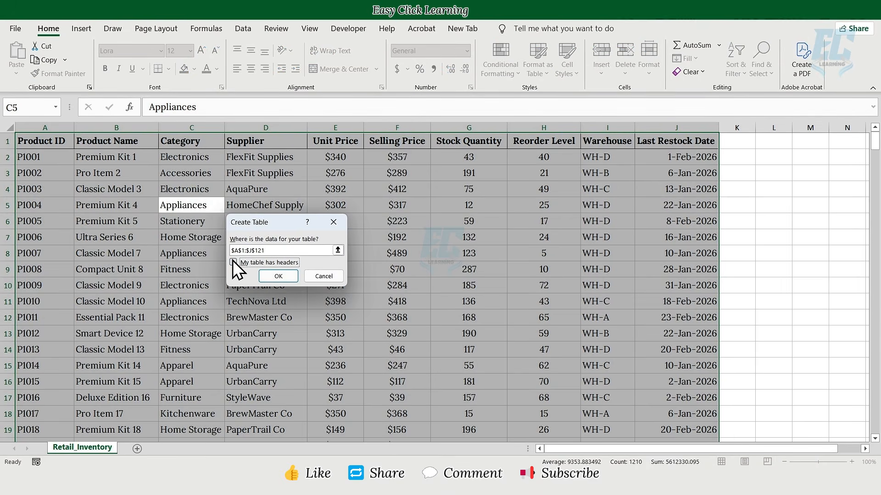
left_click(276, 277)
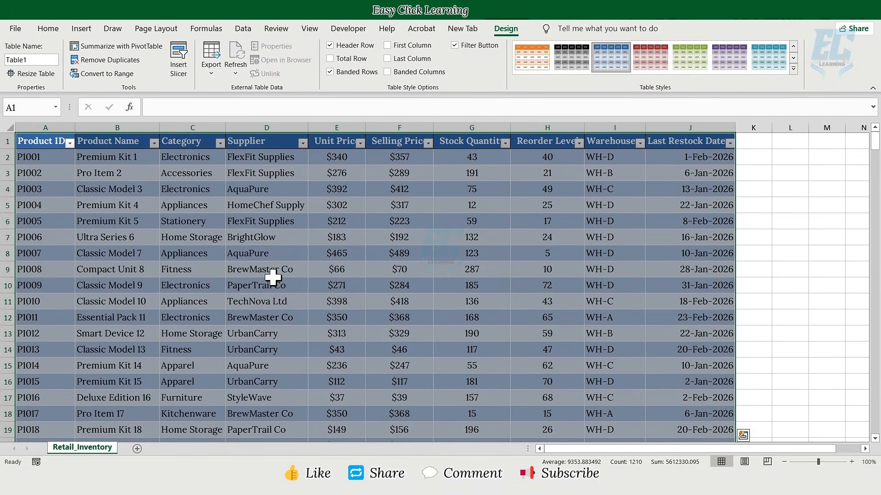
Name the new table Inventory_Table.
left_click(31, 60)
type("Invent")
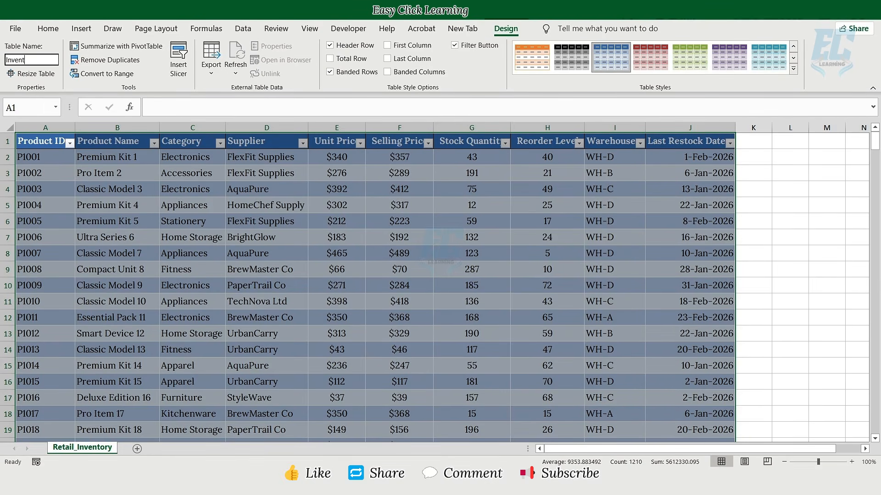
type("ory_Table")
key("Return")
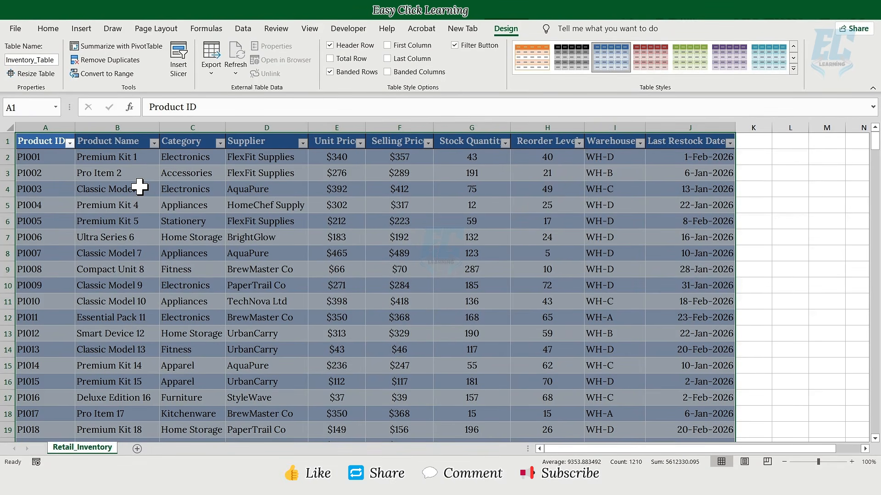
Add a Stock Value header in K1 and widen column K to fit it.
left_click(751, 143)
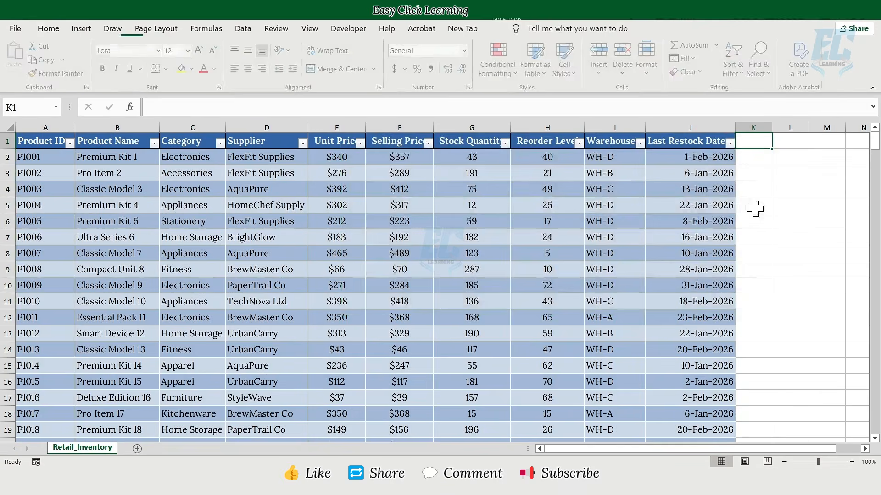
type("Stock Value")
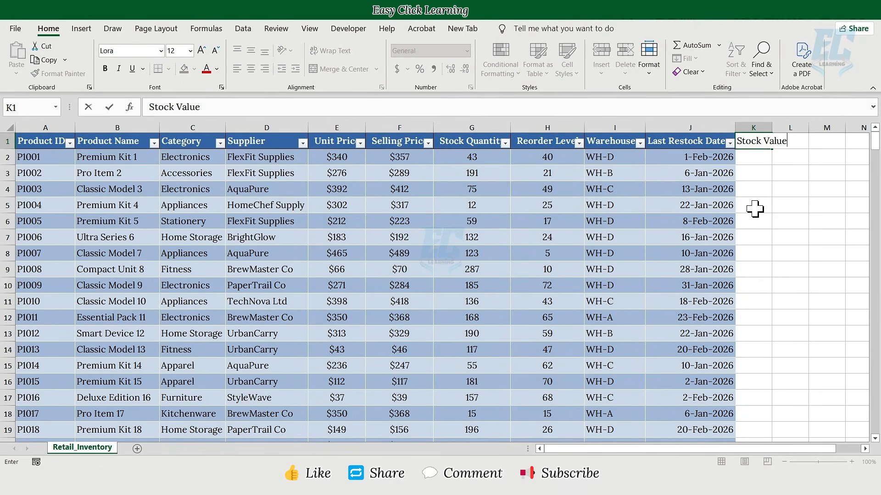
key("Return")
double_click(772, 127)
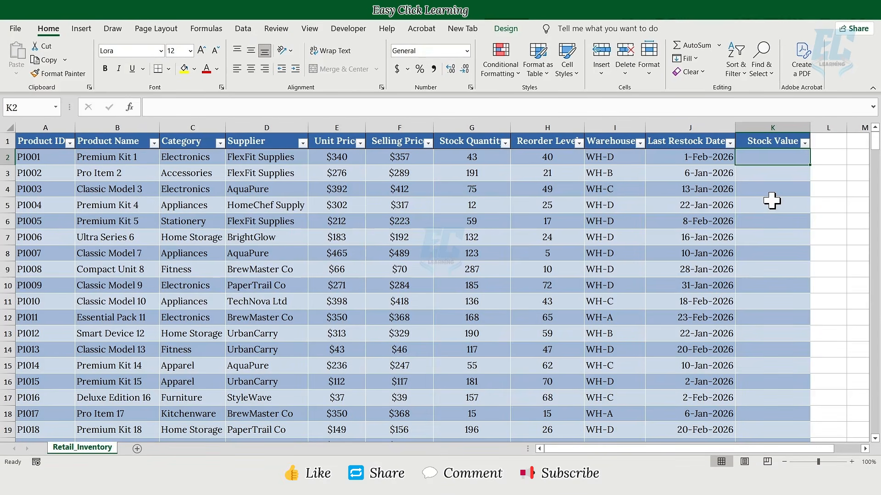
Enter =[@[Stock Quantity]]*[@[Unit Price]] in K2 to fill the Stock Value column.
left_click(477, 108)
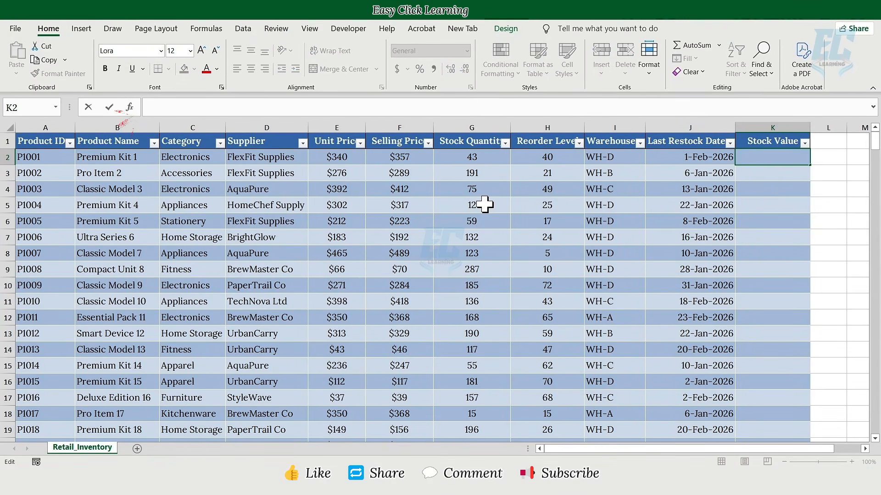
type("=")
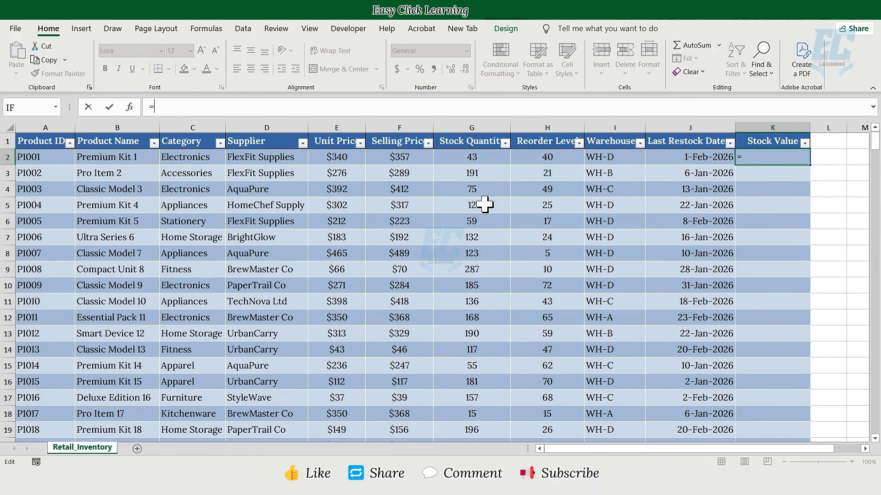
left_click(474, 158)
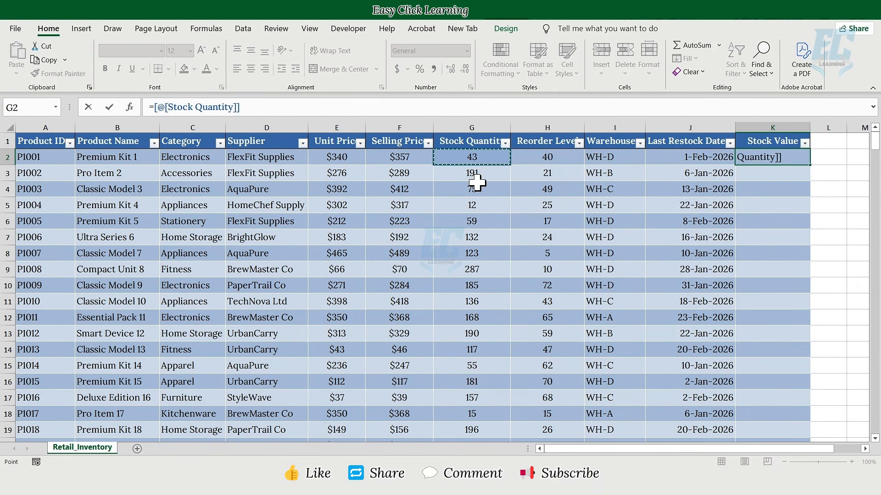
type("*")
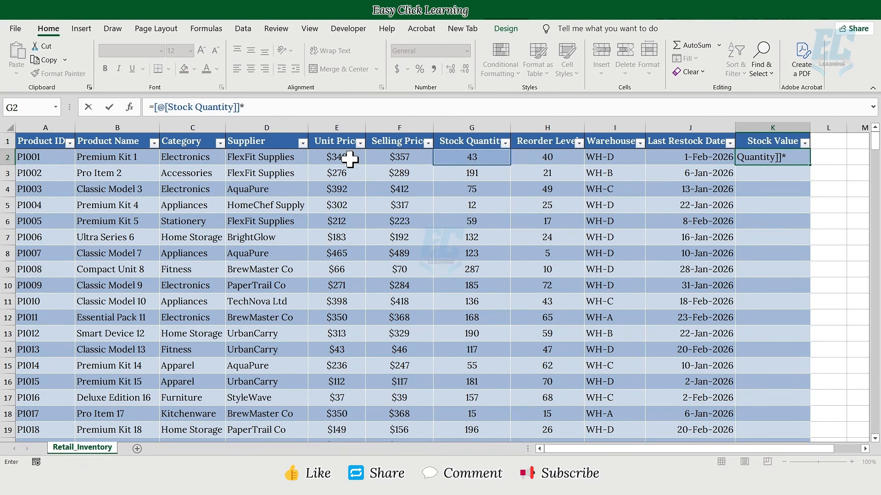
left_click(350, 159)
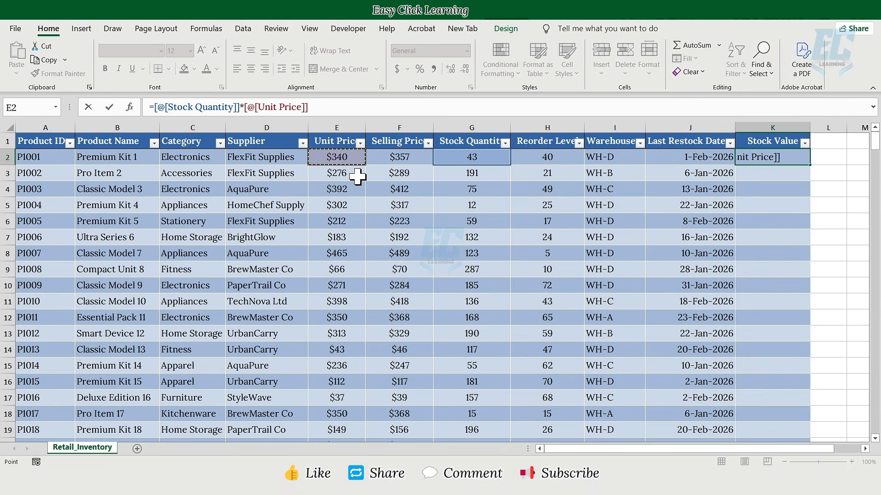
key("Return")
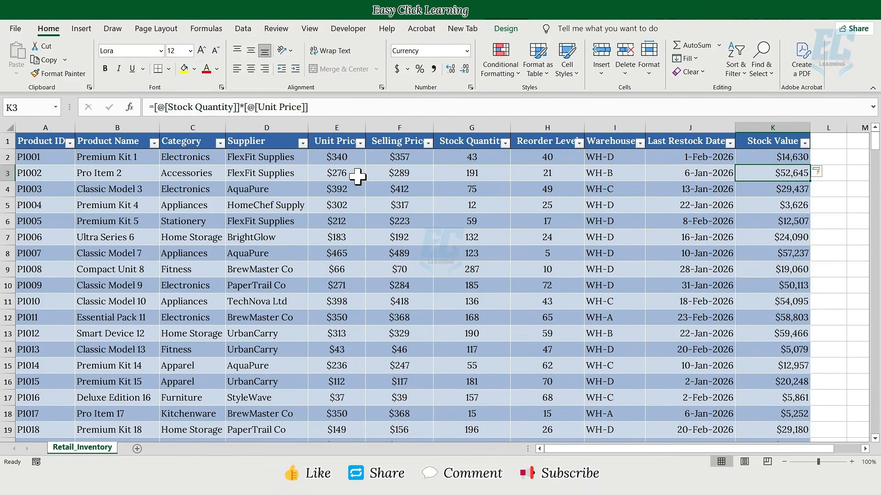
left_click(771, 157)
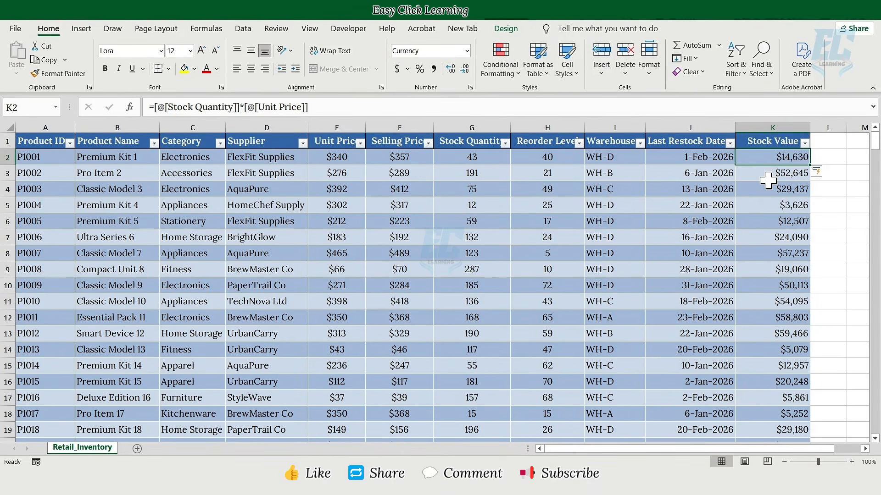
Add a Reorder Status header in L1, extending the table to column L.
left_click(825, 142)
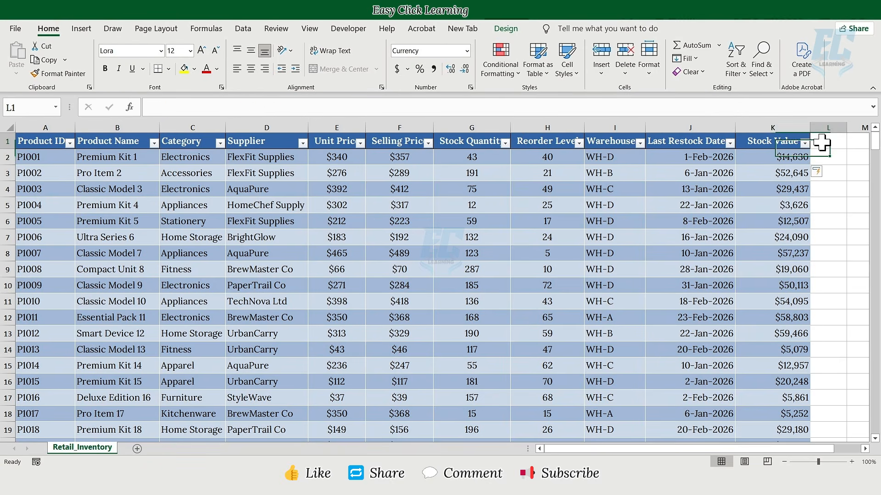
type("Reorder Status")
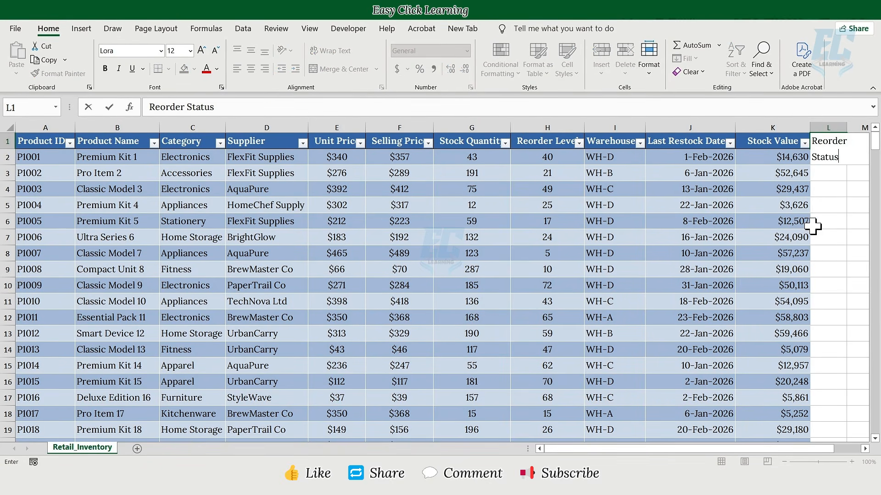
key("Return")
mouse_move(800, 449)
left_mouse_down()
mouse_move(808, 459)
mouse_move(815, 454)
left_mouse_up()
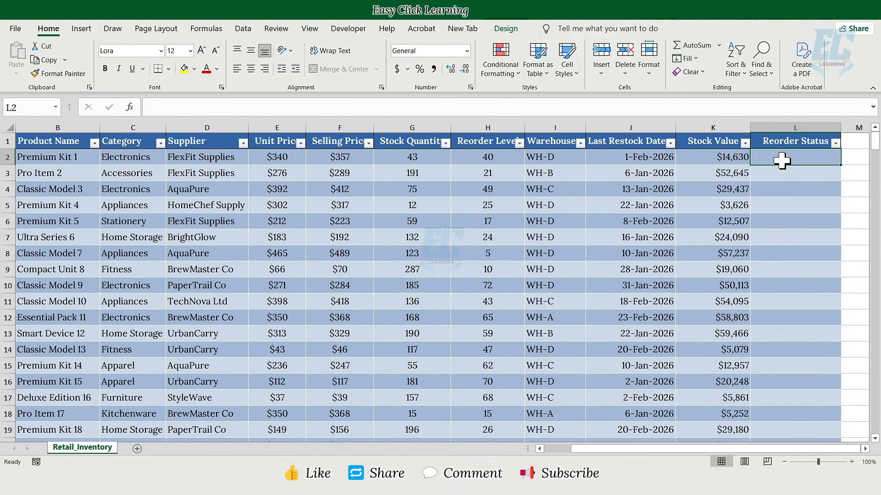
Enter =IF([@[Stock Quantity]]<=[@[Reorder Level]],"Order Now","Ok") in L2 to fill the column.
left_click(464, 107)
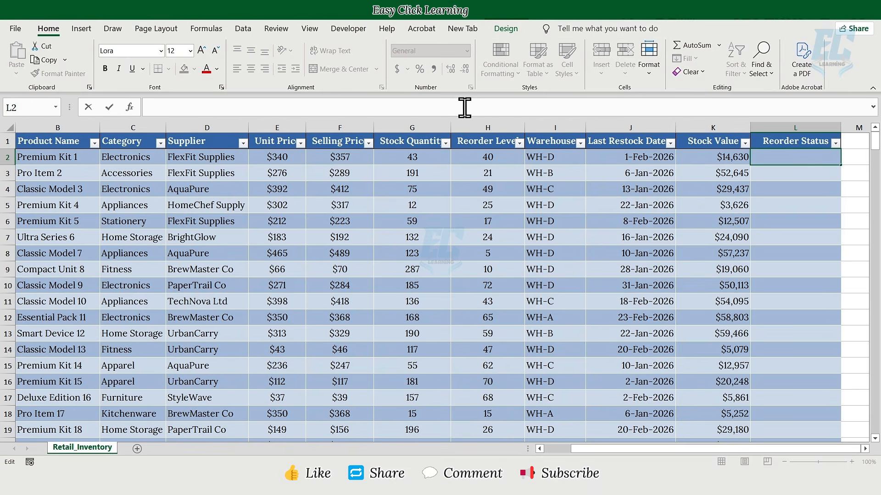
type("=IF(")
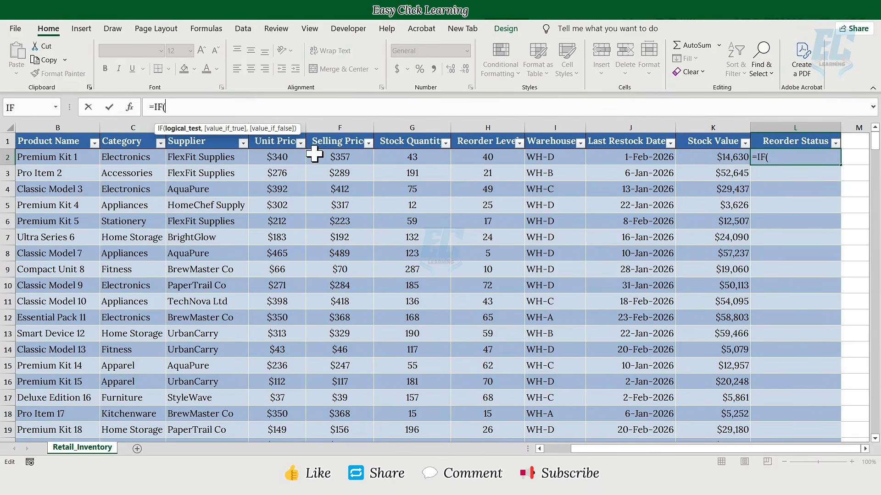
left_click(391, 160)
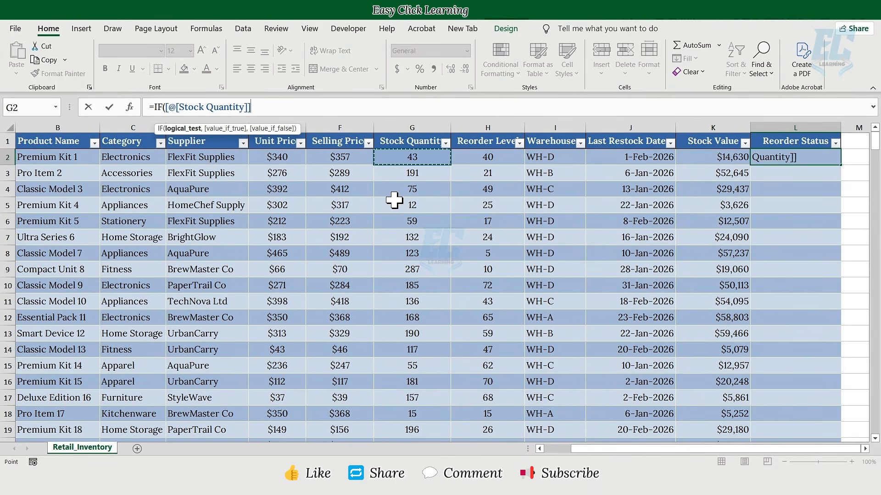
type("<=")
left_click(465, 161)
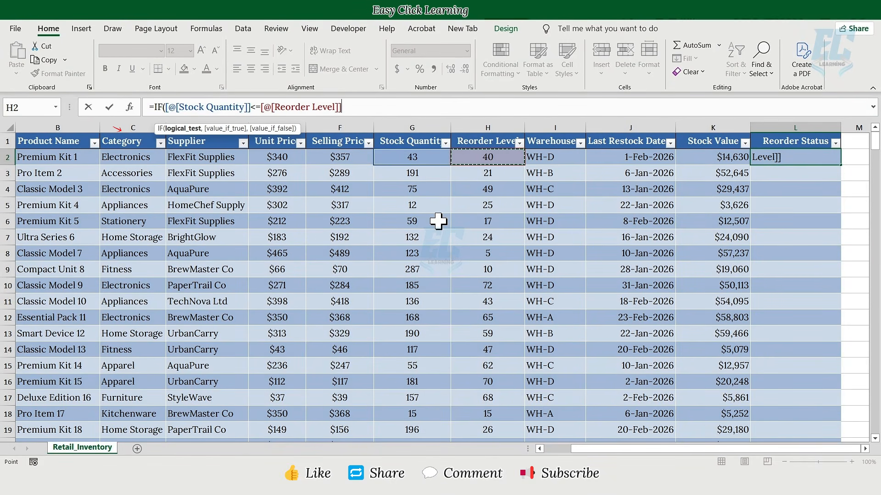
type(",")
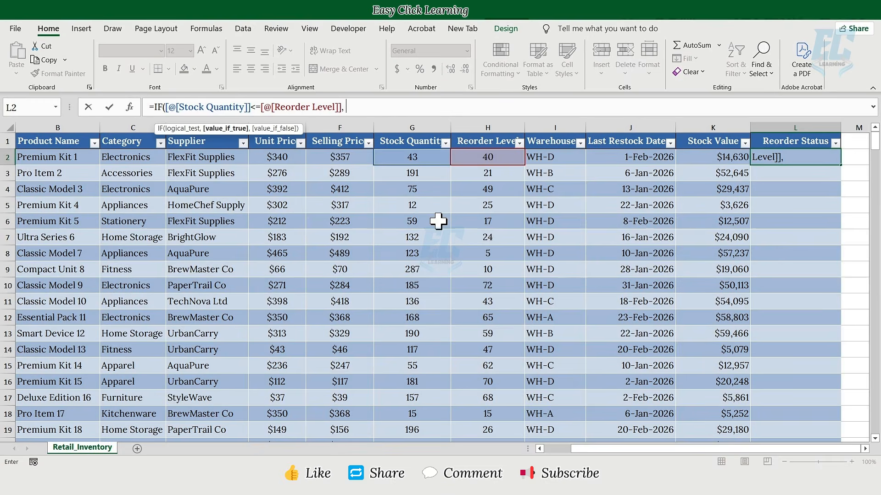
type(" \"Order Now\"")
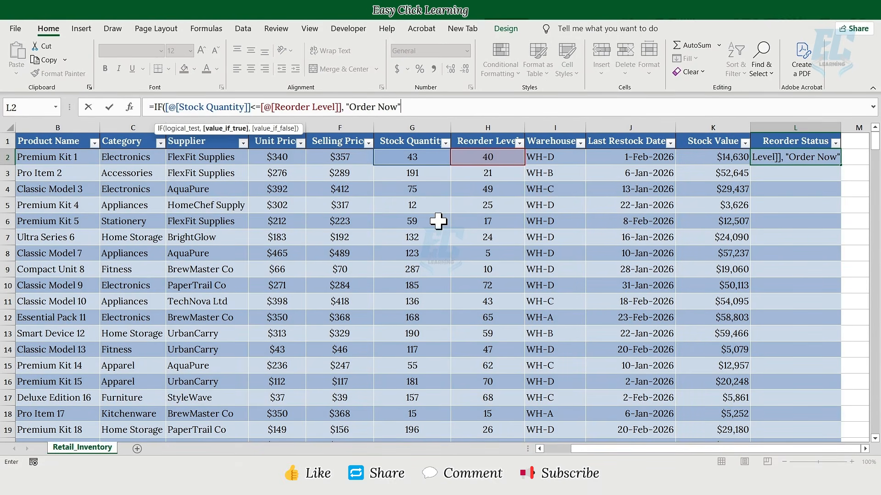
type(",")
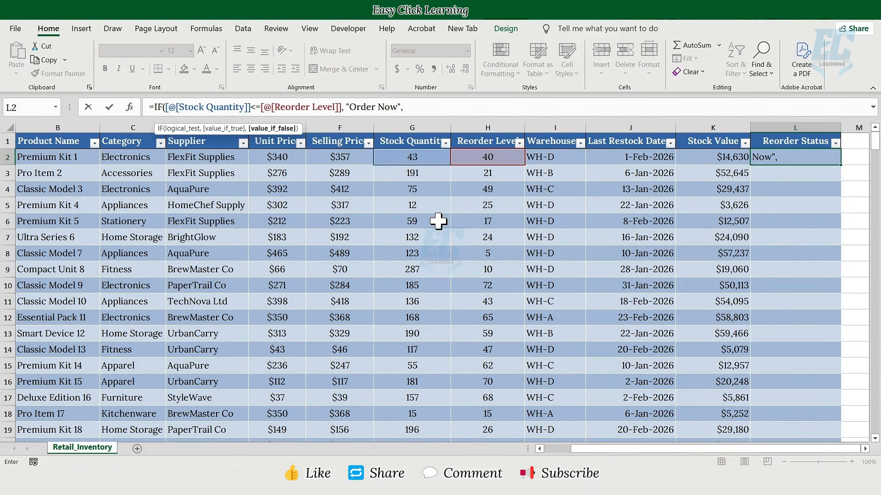
type(" \"Ok\"")
type(")")
key("Return")
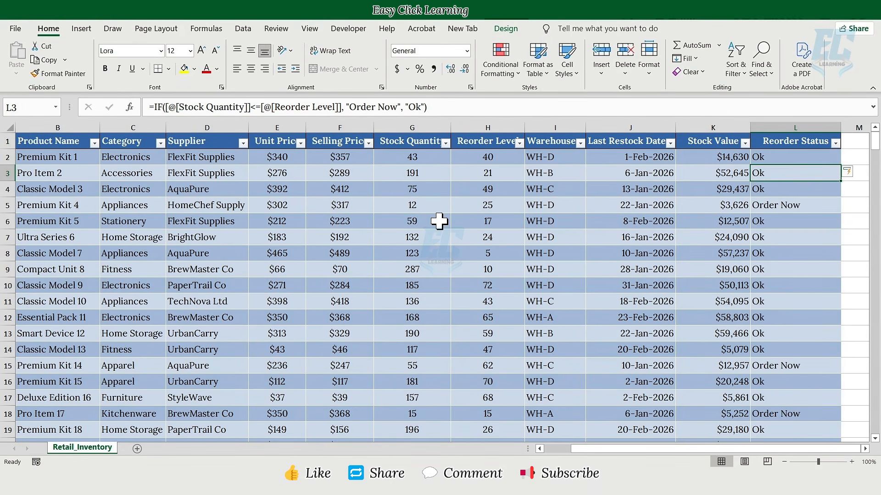
left_click(794, 160)
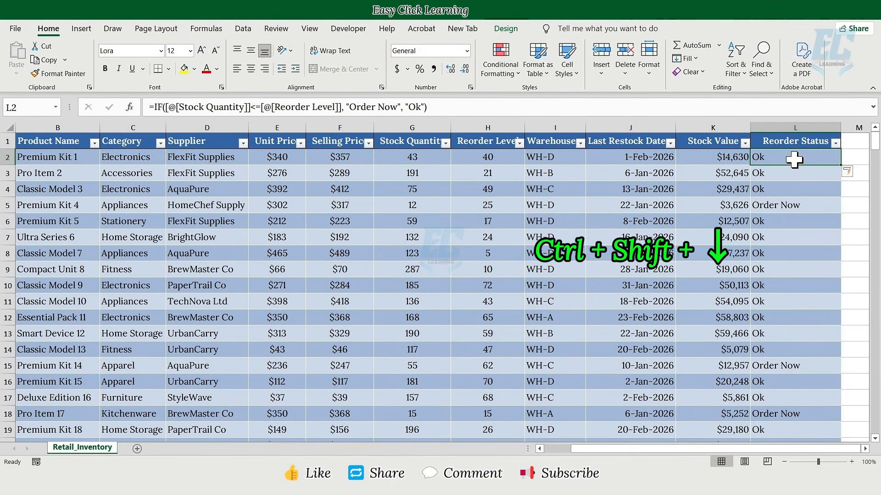
Start a new conditional formatting rule on column L for cells containing the text "Order Now".
key("ctrl+shift+Down")
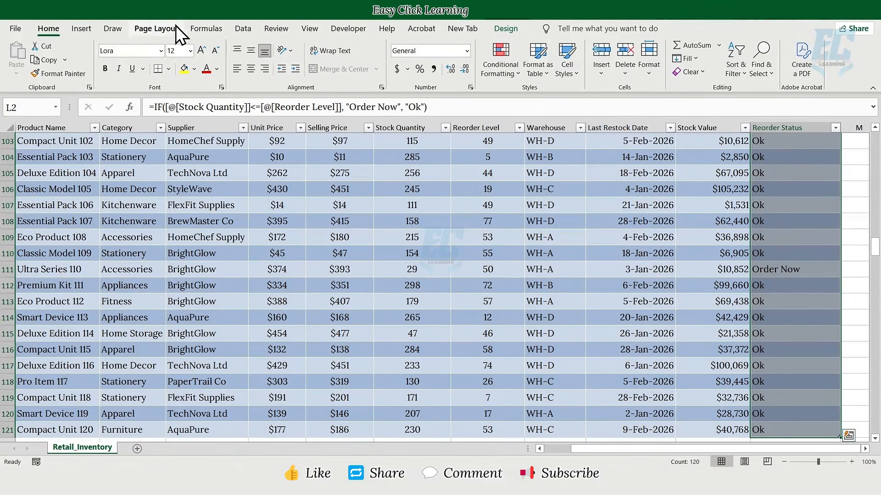
left_click(505, 74)
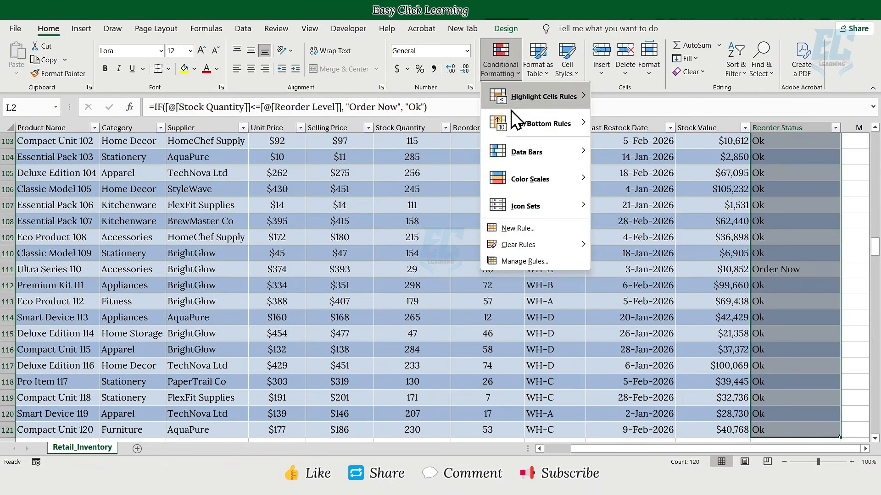
left_click(517, 229)
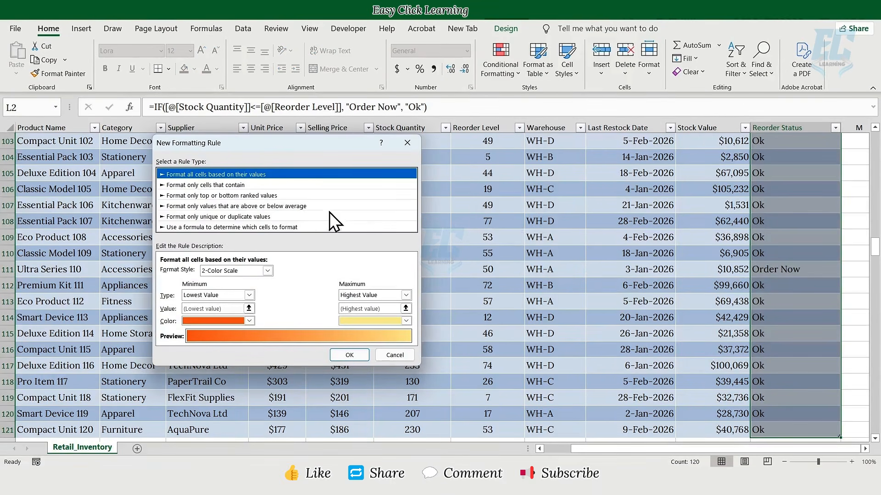
left_click(205, 184)
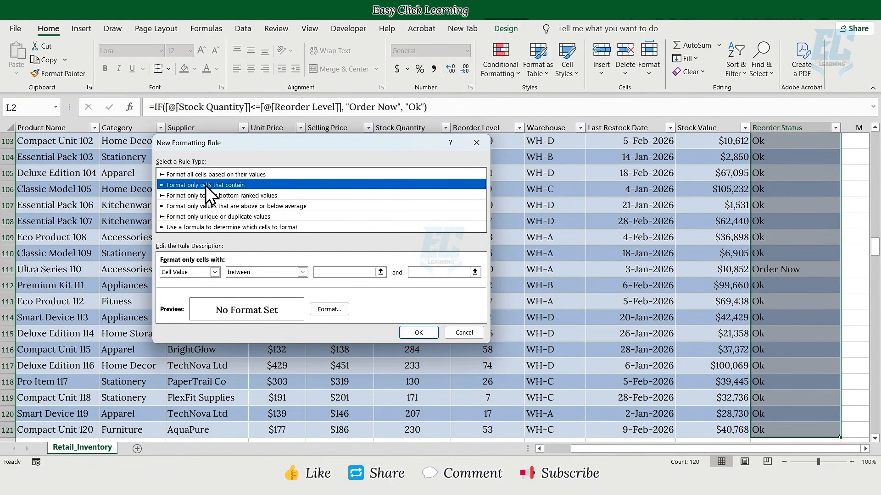
left_click(214, 272)
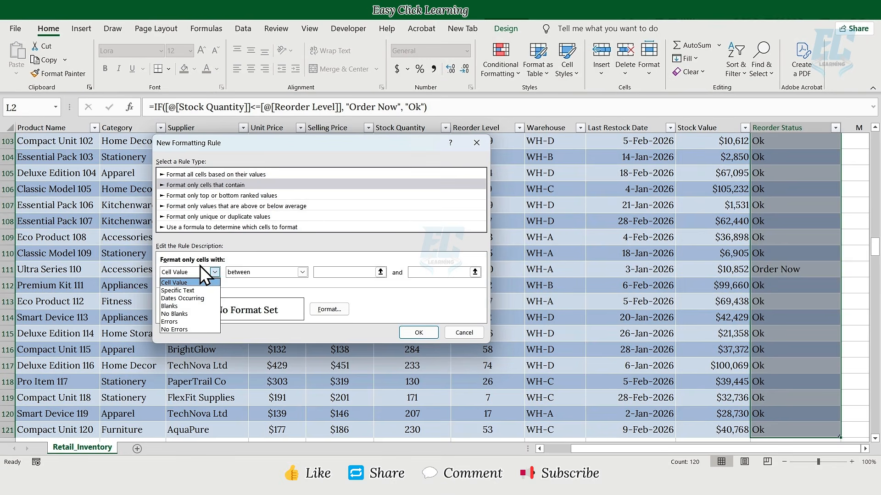
left_click(185, 290)
left_click(304, 274)
type("O")
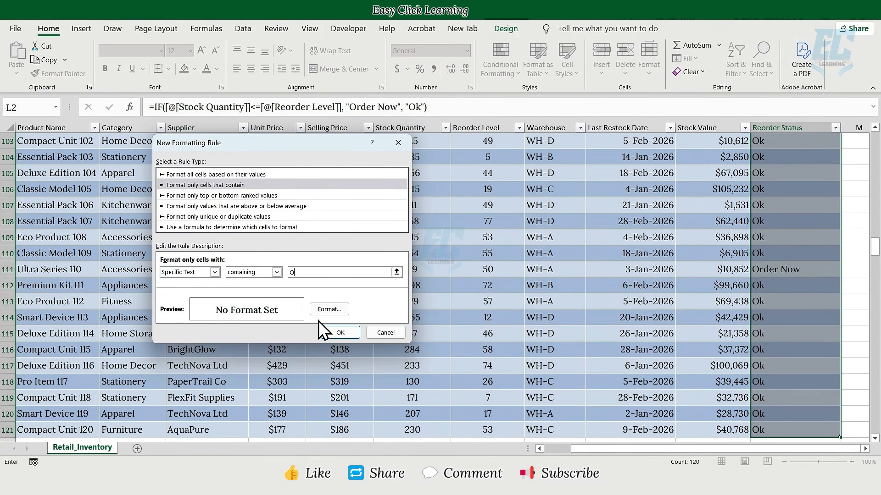
type("rder Now")
Give the rule a red fill with bold white font and apply it.
left_click(324, 311)
left_click(265, 105)
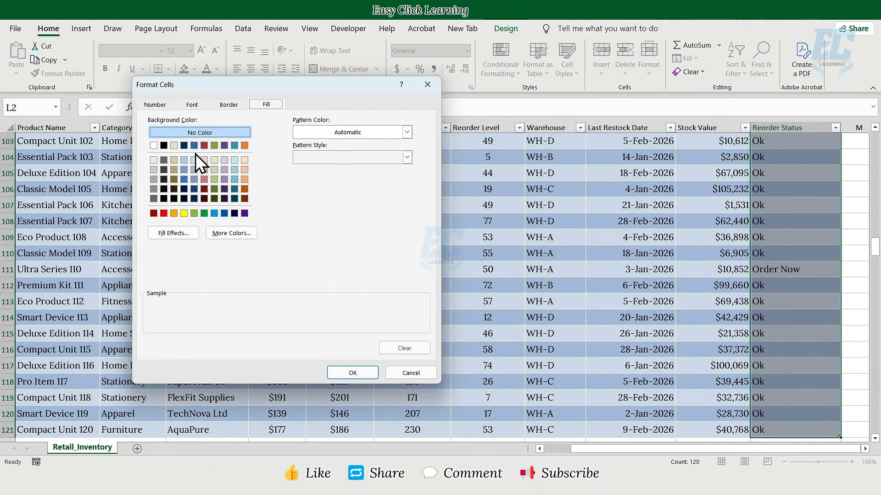
left_click(164, 214)
left_click(195, 105)
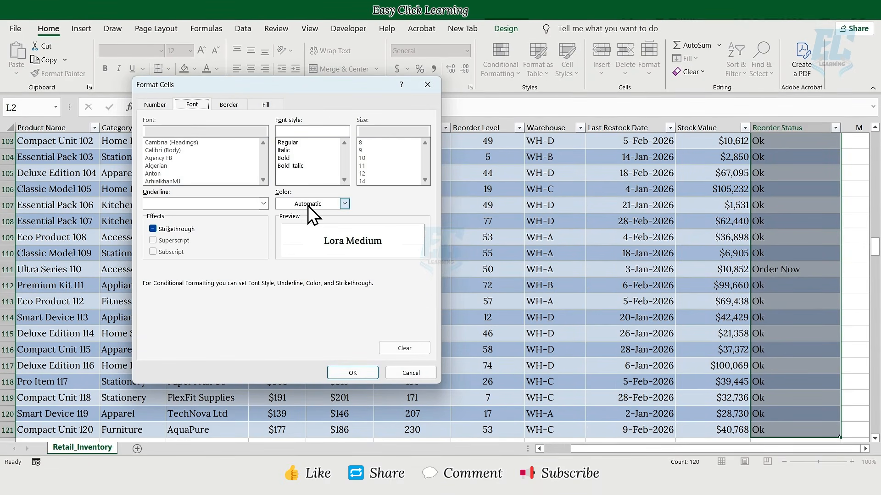
left_click(307, 206)
left_click(282, 252)
left_click(281, 158)
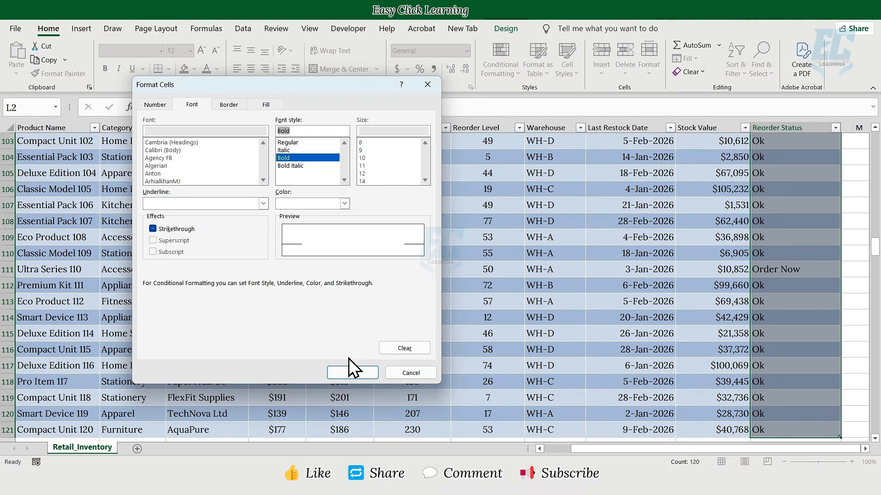
left_click(351, 372)
left_click(340, 333)
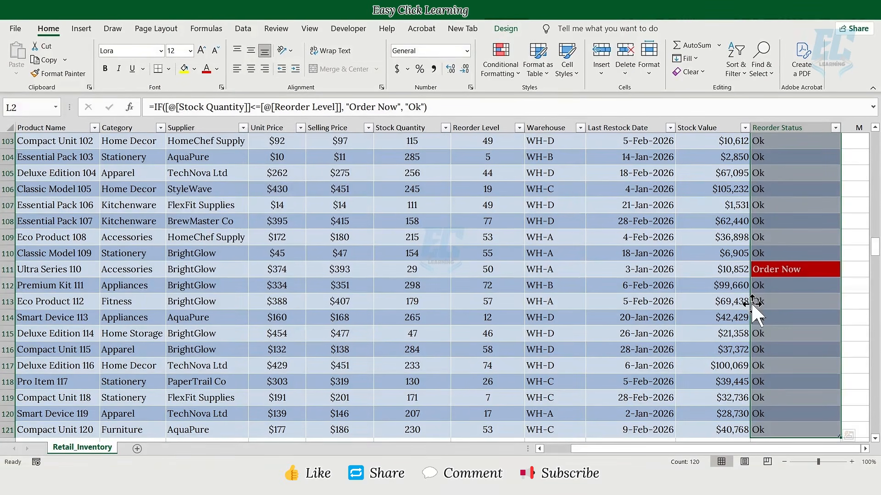
scroll(787, 302, "up", 20)
scroll(787, 302, "up", 9)
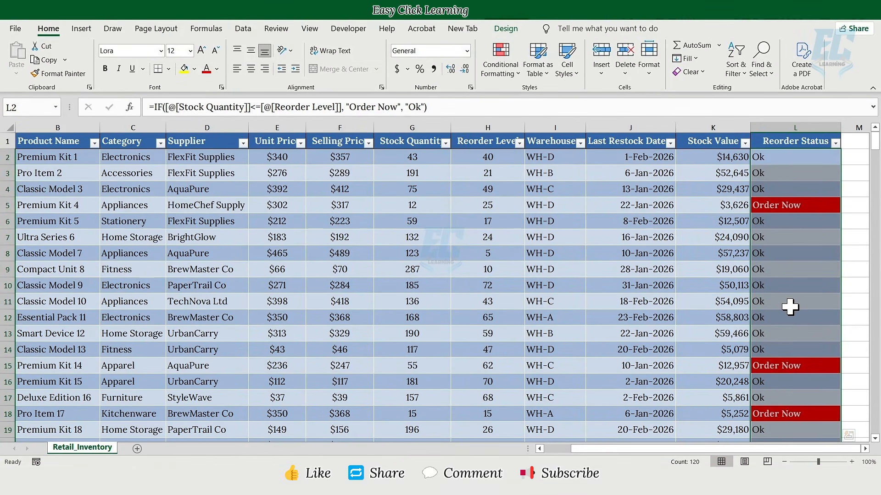
Check a highlighted Order Now cell, then add a Potential Sales Value header in M1.
left_click(787, 301)
left_click(772, 205)
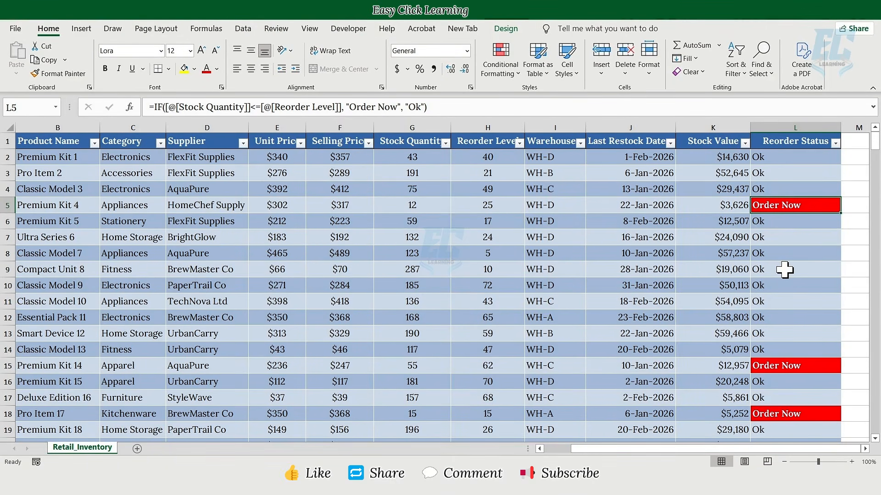
left_click(853, 143)
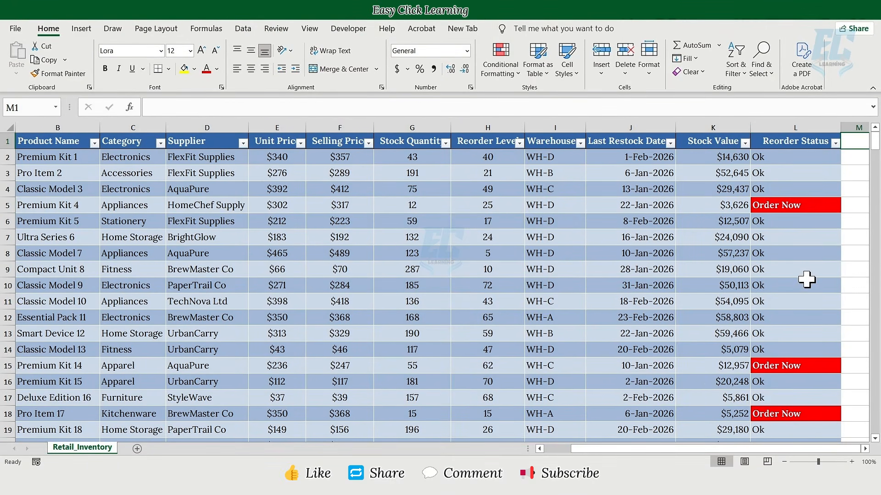
type("Potential")
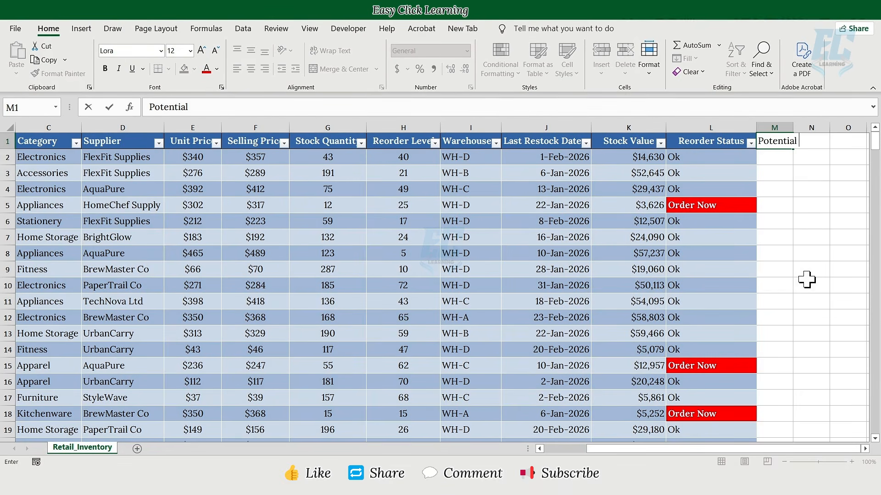
type(" Sales Value")
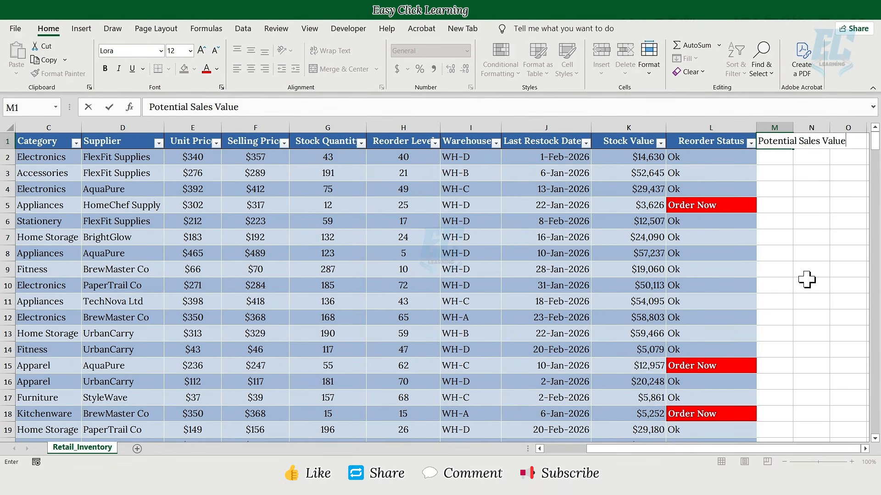
key("Return")
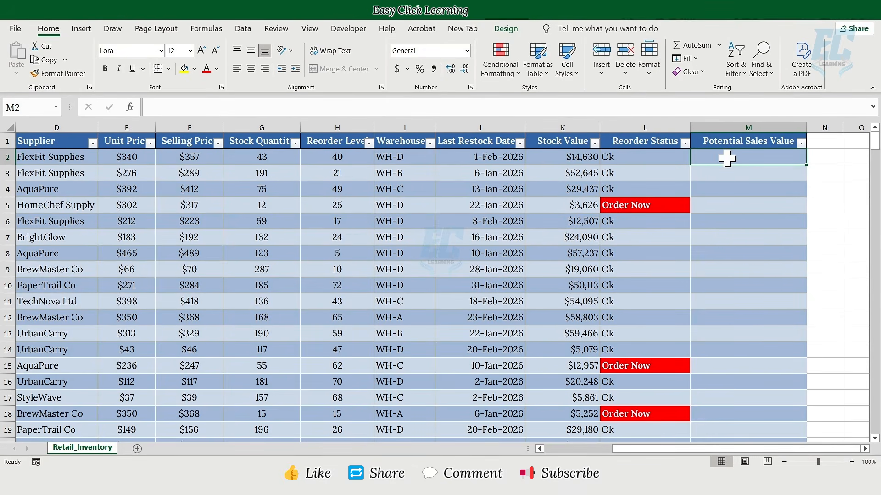
Enter =[@[Stock Quantity]]*[@[Selling Price]] in M2 to fill the Potential Sales Value column.
type("=")
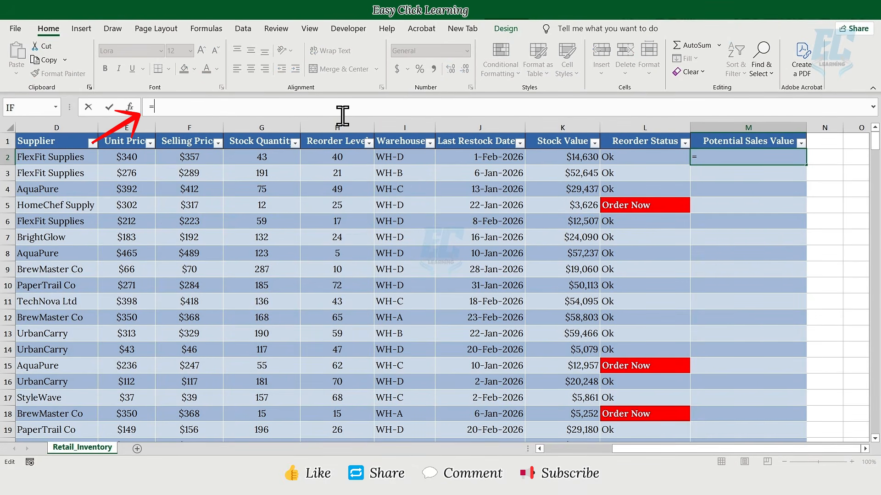
left_click(266, 159)
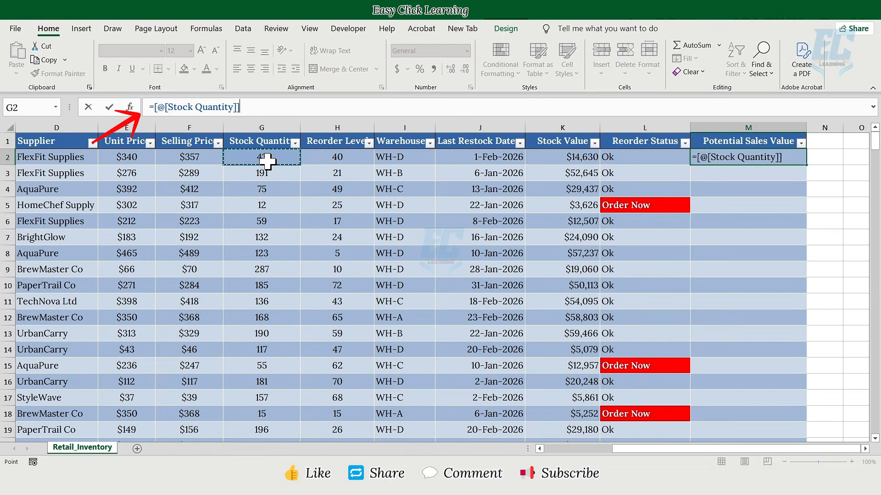
type("*")
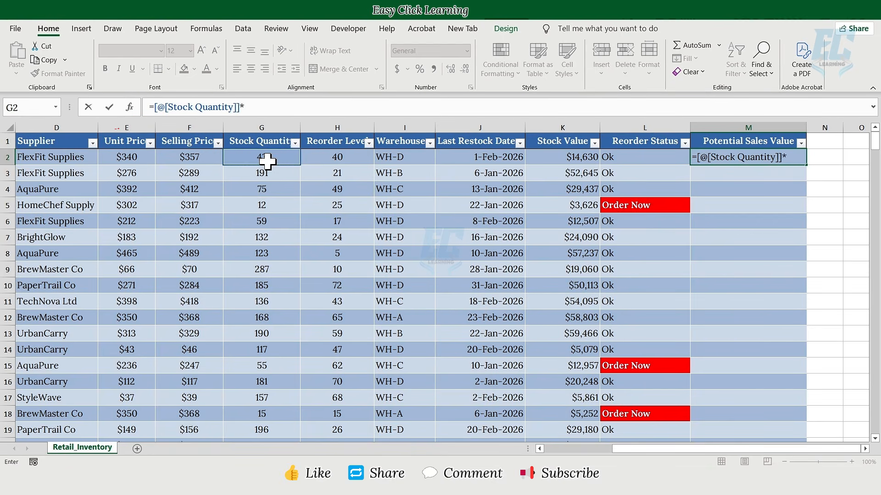
left_click(218, 158)
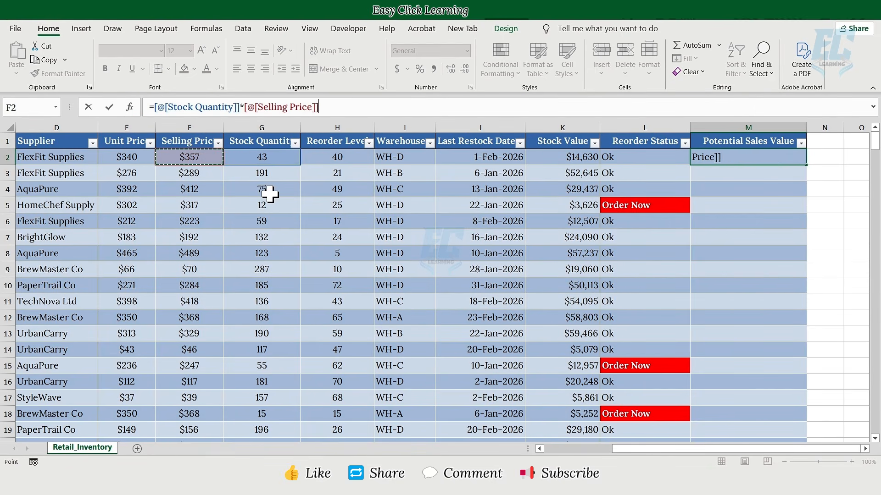
key("Return")
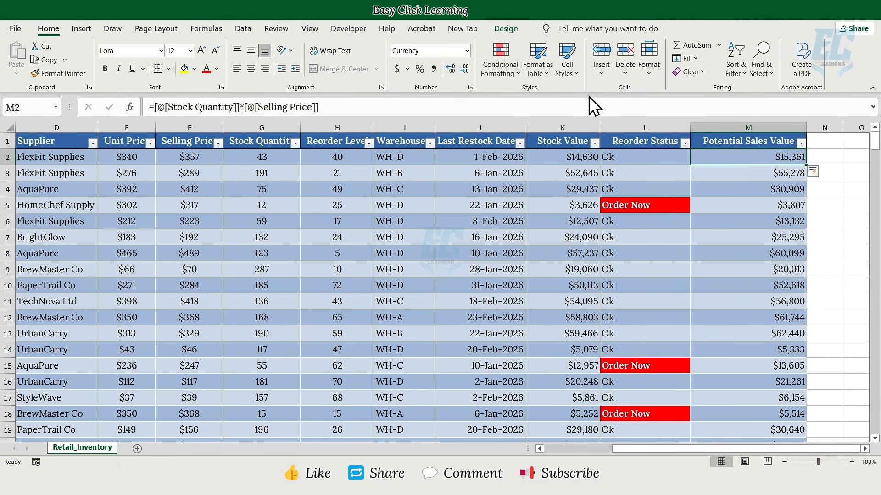
Turn on the table's Total Row and set the Stock Value total to Sum.
left_click(506, 29)
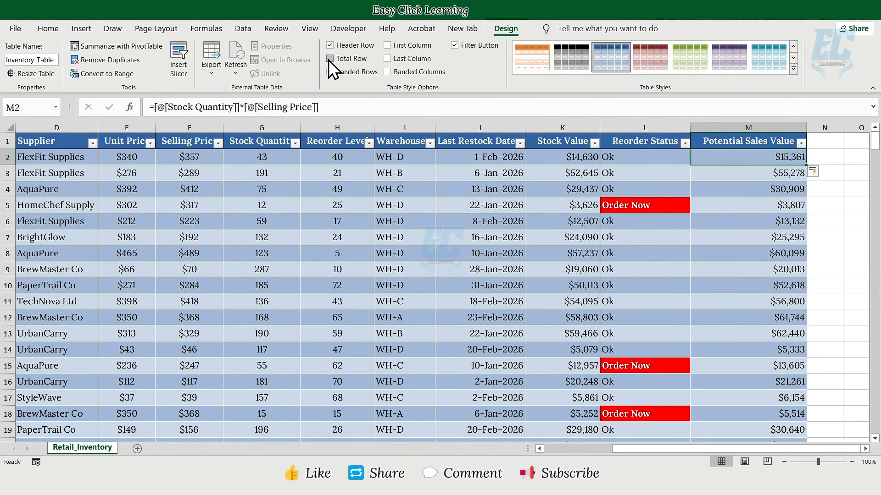
left_click(330, 58)
left_click_drag(851, 450, 798, 452)
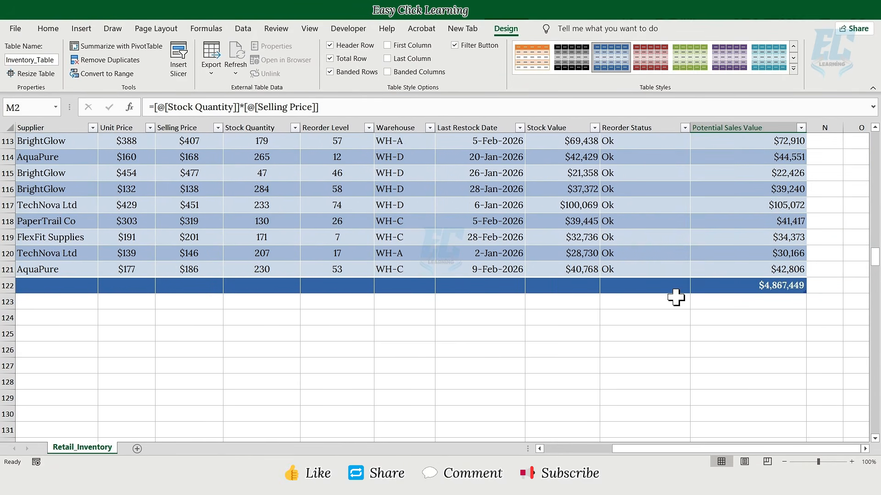
left_click(584, 287)
left_click(605, 287)
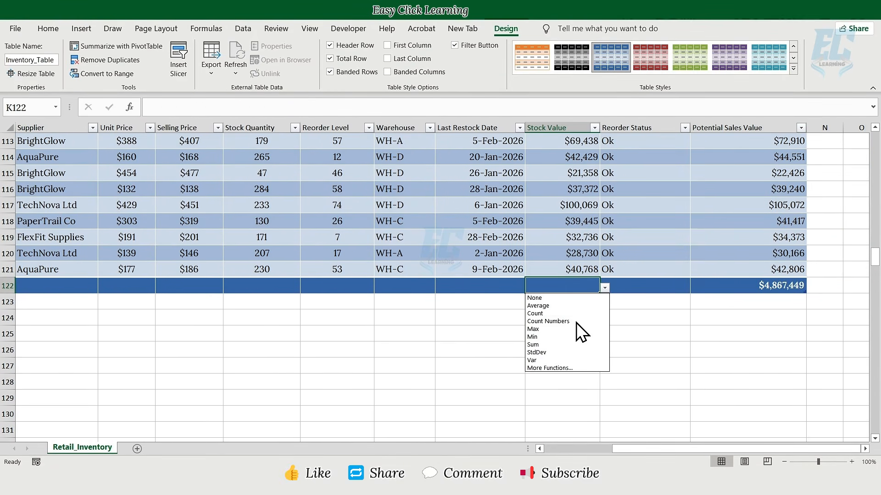
left_click(546, 344)
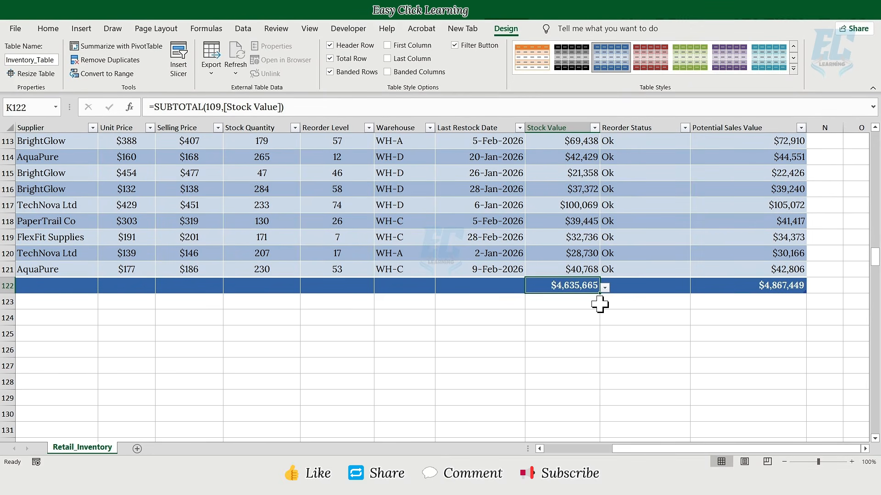
Set Sum totals for Reorder Level, Stock Quantity, Selling Price and Unit Price.
left_click(356, 286)
left_click(379, 287)
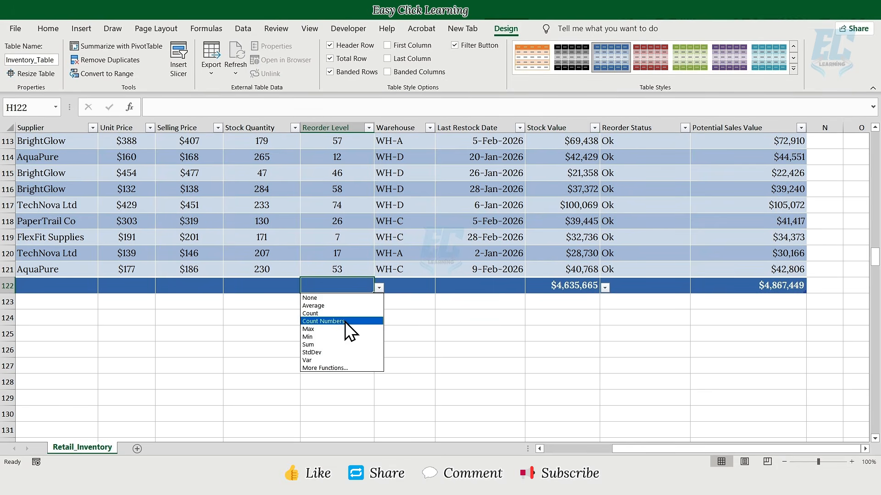
left_click(323, 345)
left_click(291, 288)
left_click(306, 287)
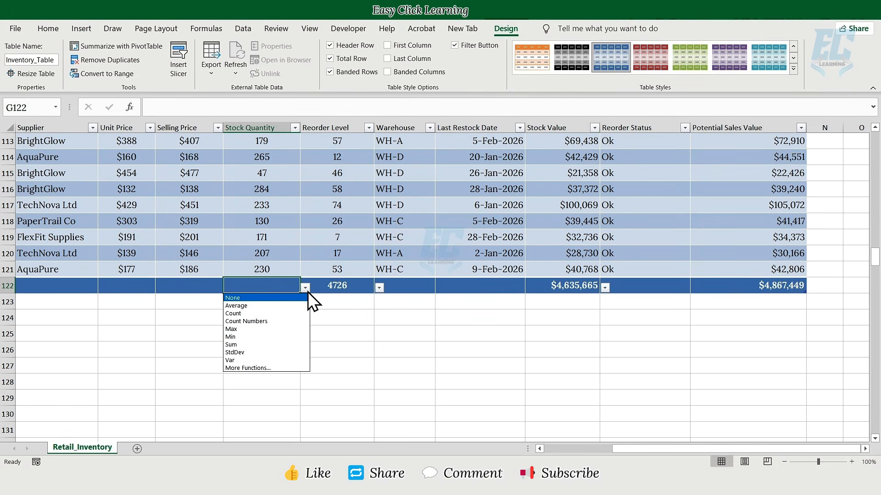
left_click(246, 344)
left_click(206, 288)
left_click(228, 288)
left_click(197, 344)
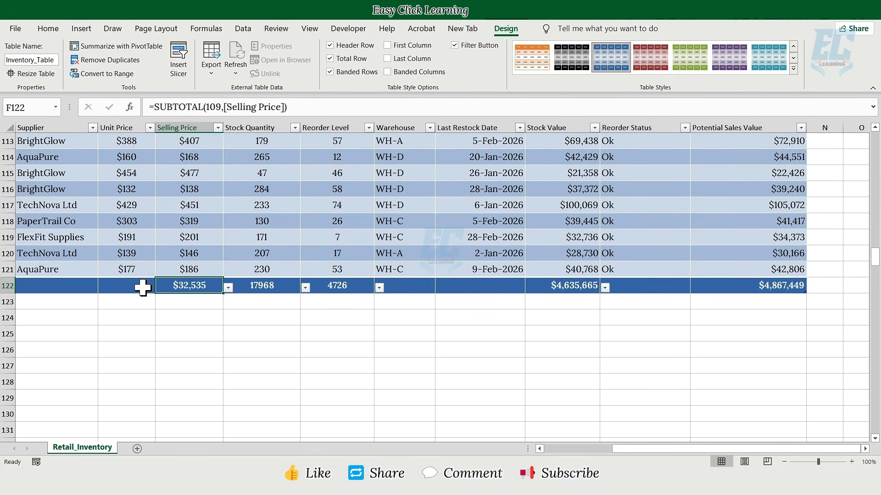
left_click(140, 286)
left_click(160, 289)
left_click(124, 344)
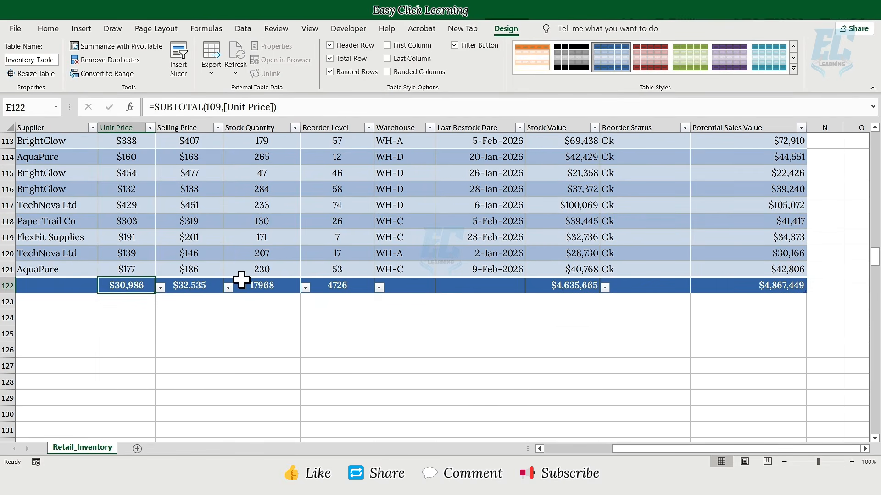
Insert a new worksheet and rename it Summary.
left_click(137, 449)
right_click(136, 447)
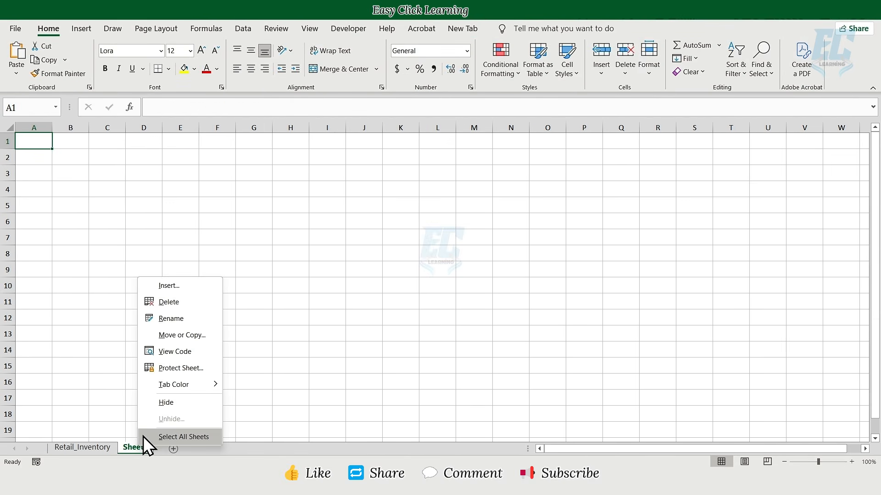
left_click(175, 319)
type("Summary")
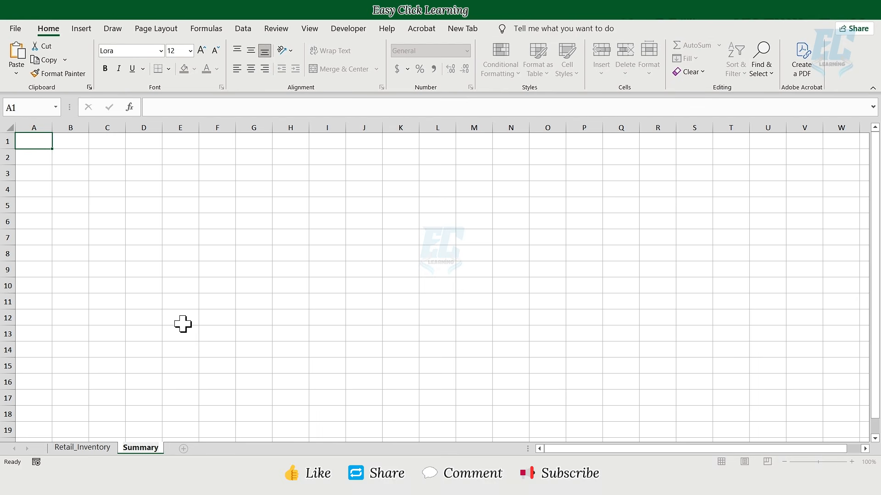
key("Return")
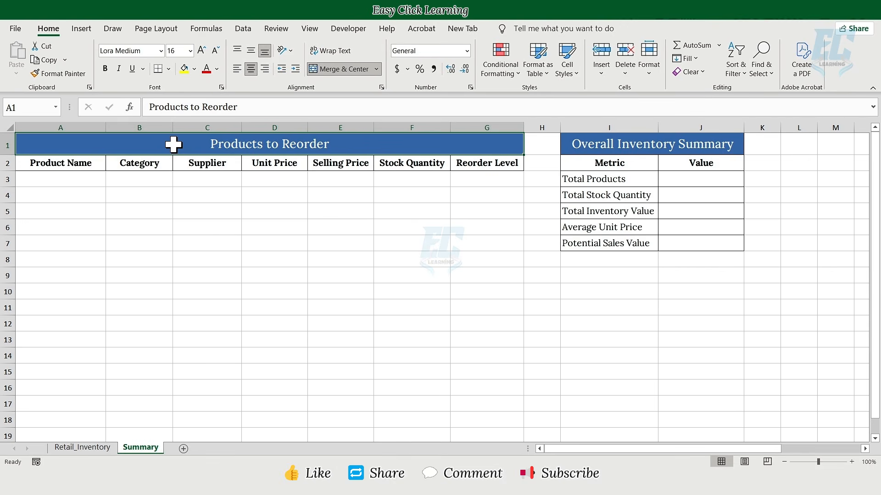
In A3, FILTER Product Name:Reorder Level where Reorder Status = "Order Now", else "No Products to Reorder".
left_click(85, 180)
type("=F")
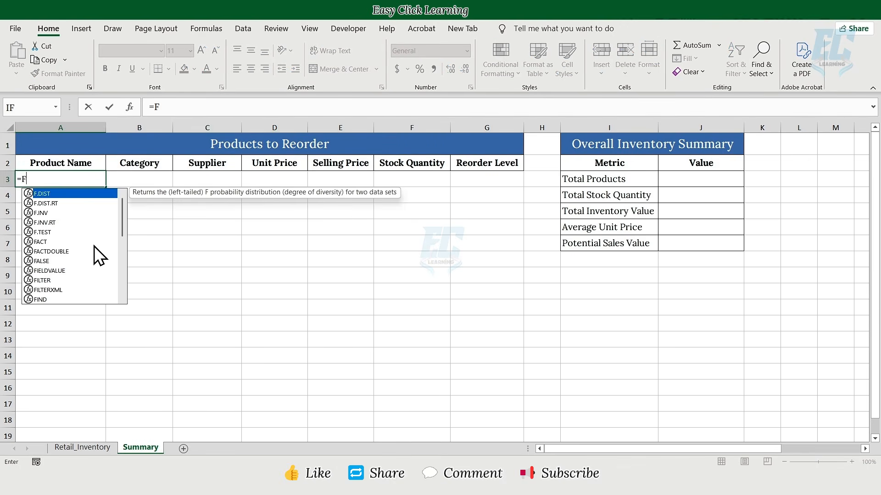
type("ILTER(")
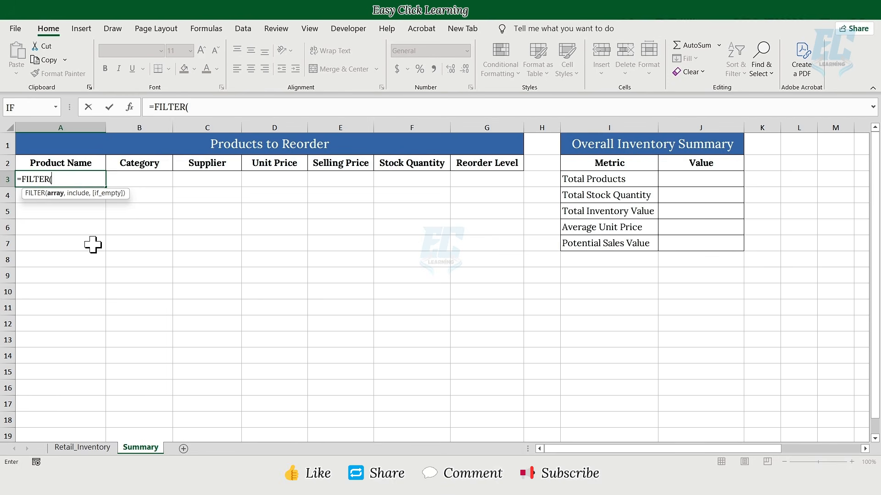
left_click(85, 447)
left_click_drag(122, 138, 583, 137)
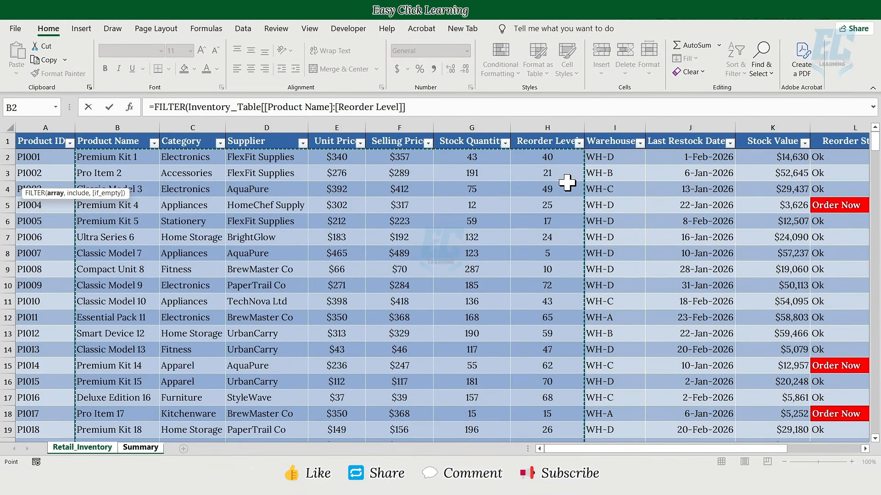
left_click(456, 108)
type(",")
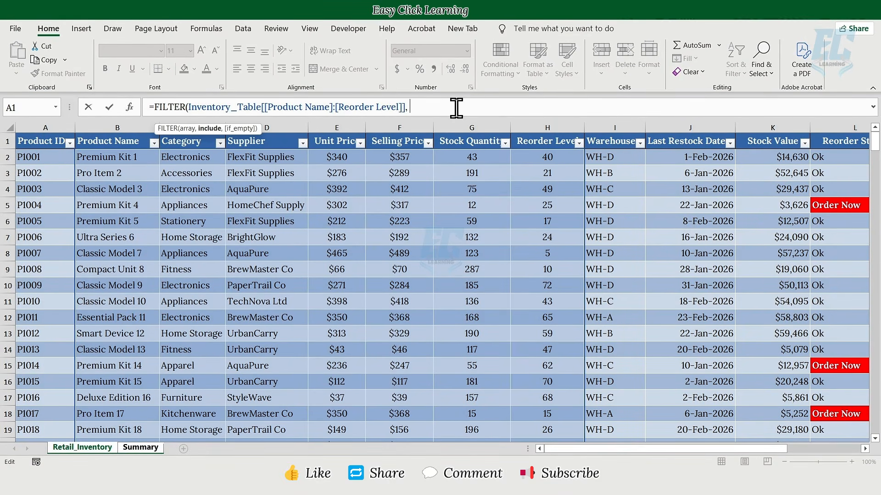
left_click(832, 132)
type("=")
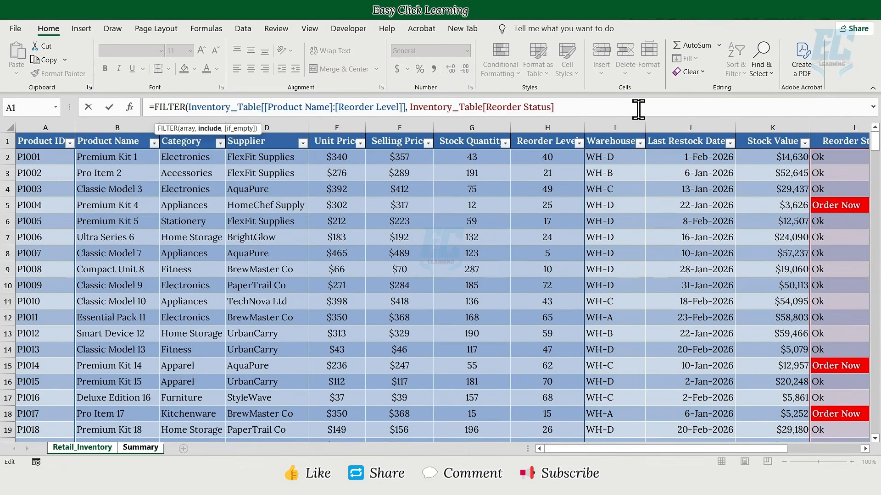
type("\"Order Now")
type("\",")
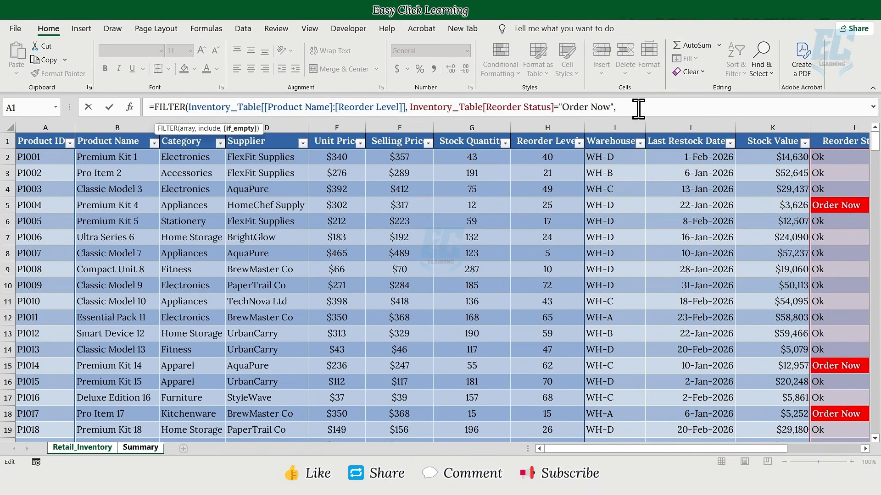
type(" \"No Products to Reorder\")")
key("Return")
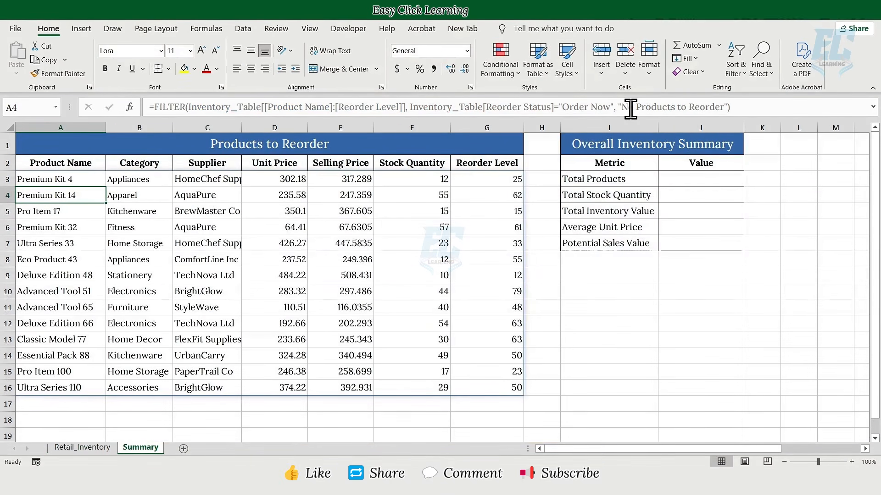
Enter =COUNTA over Inventory_Table's Product ID column in J3, returning 120.
left_click(120, 180)
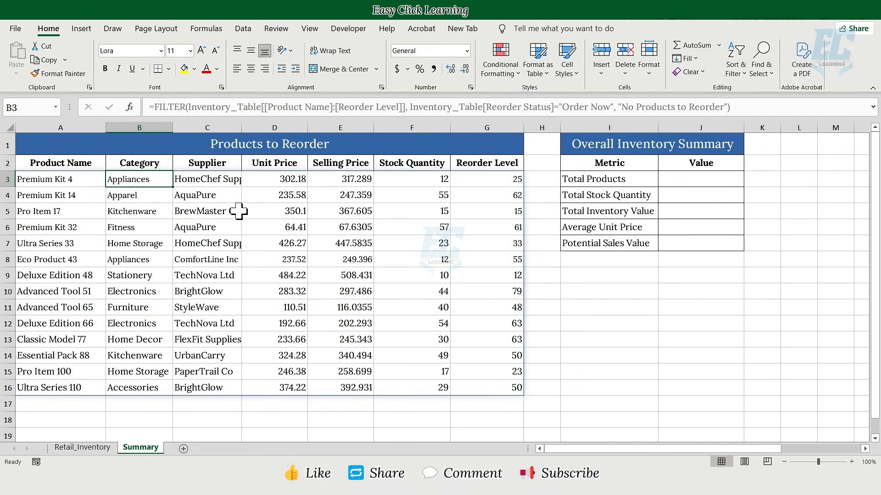
left_click(570, 179)
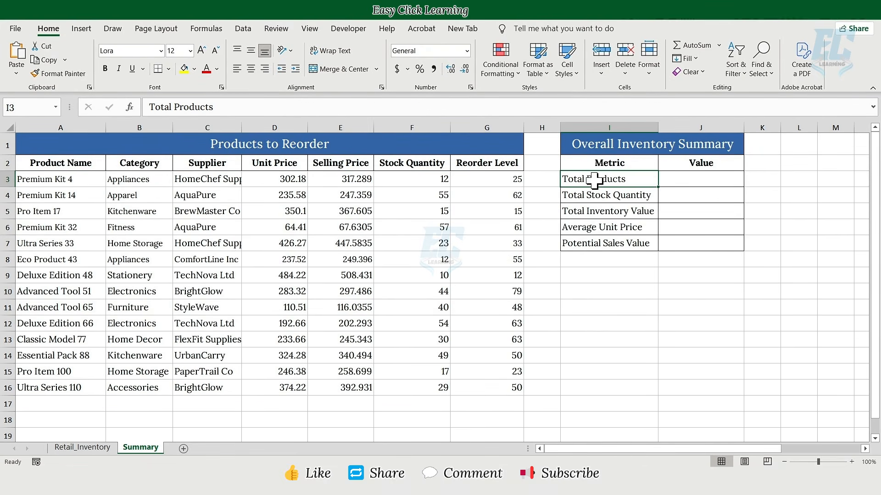
left_click(674, 178)
type("=")
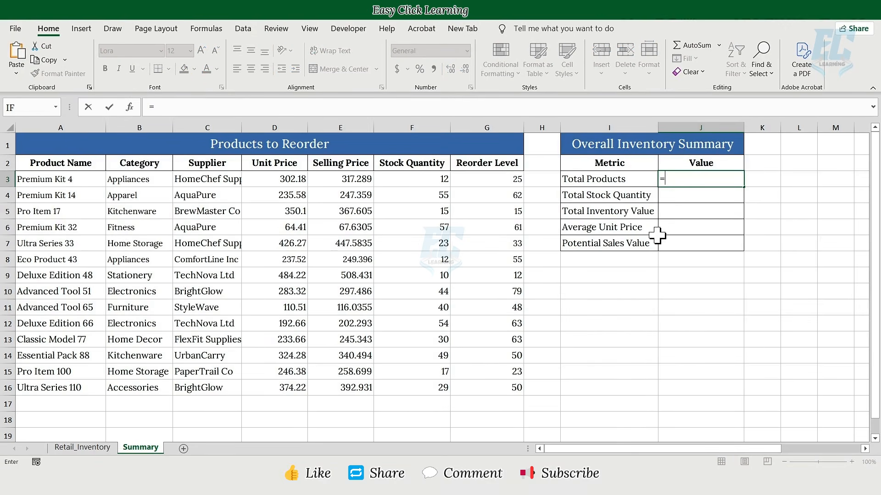
type("COUNTA")
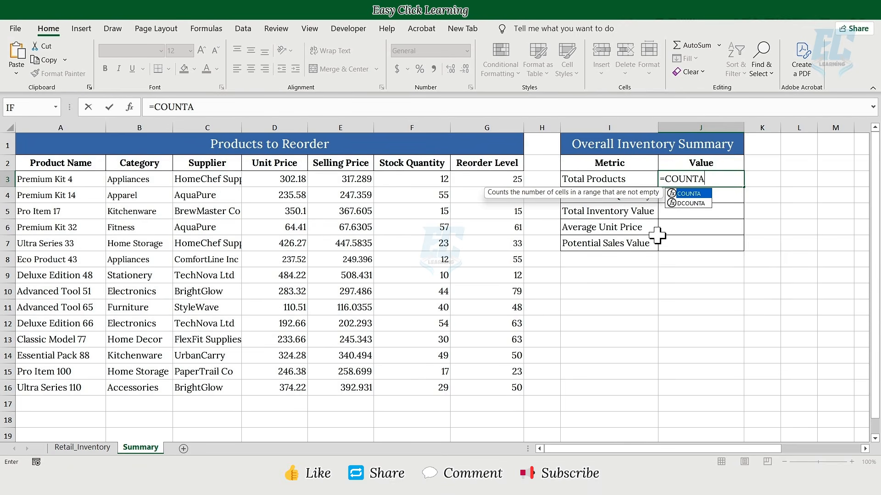
type("(")
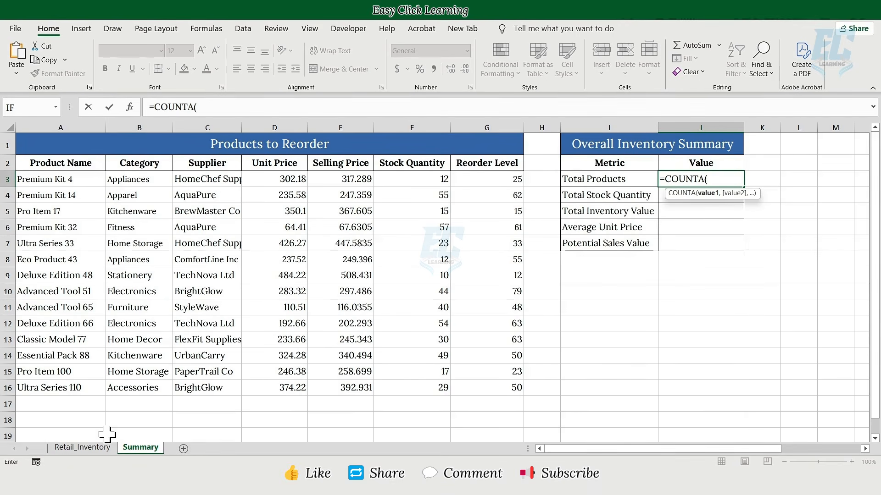
left_click(90, 447)
left_click(54, 132)
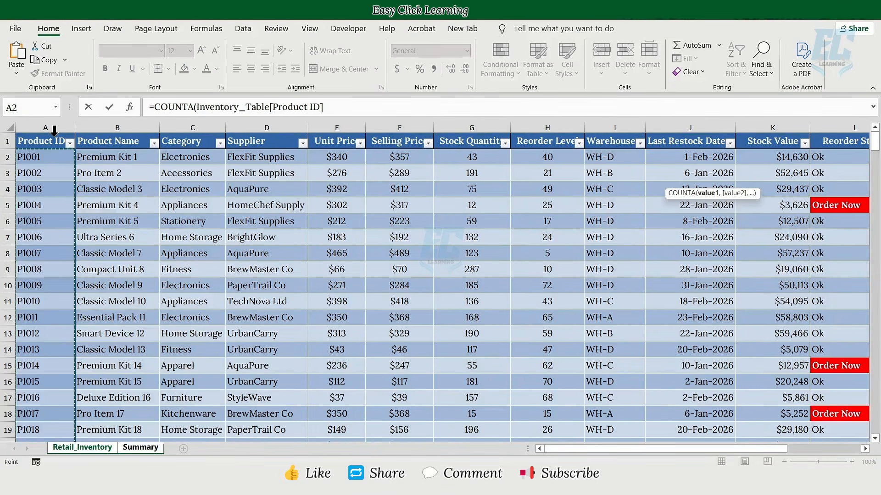
type(")")
key("Return")
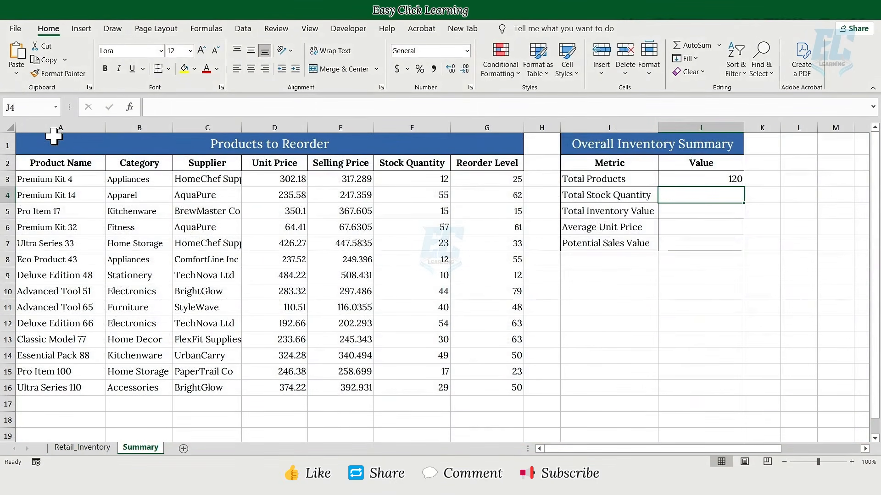
left_click(682, 179)
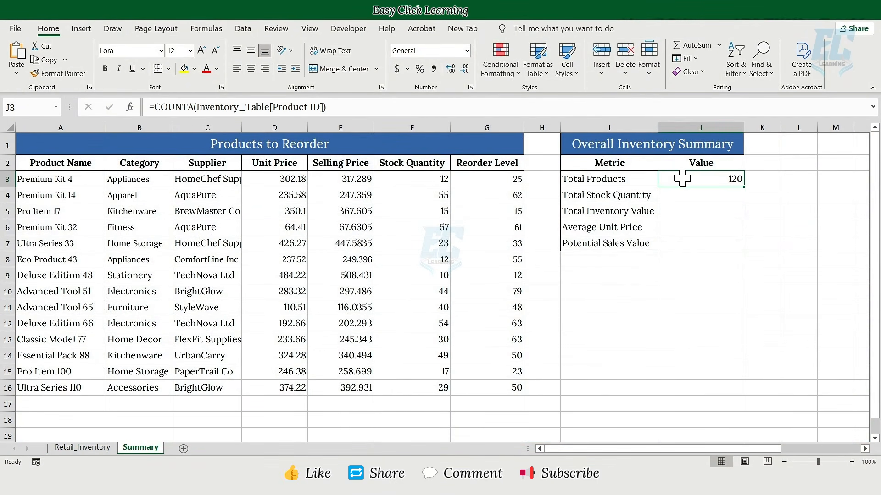
Link J4 to Inventory_Table's Stock Quantity total so Total Stock Quantity reads 17968.
left_click(627, 196)
left_click(672, 197)
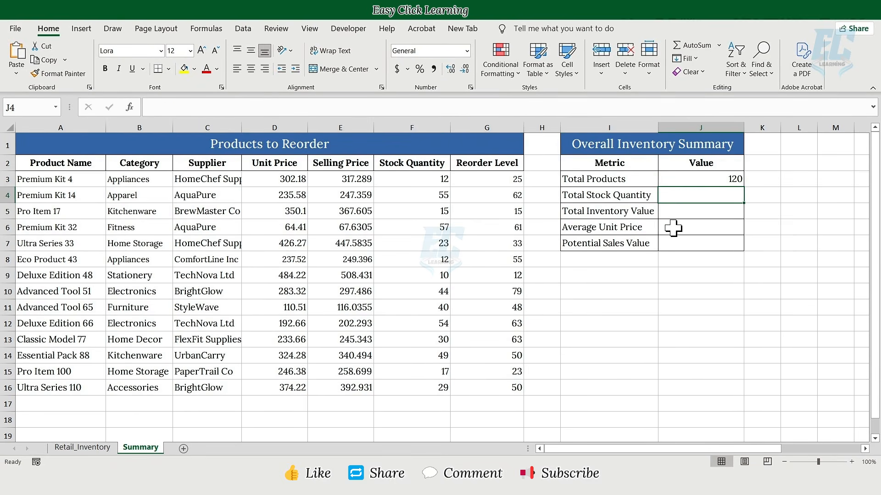
type("=")
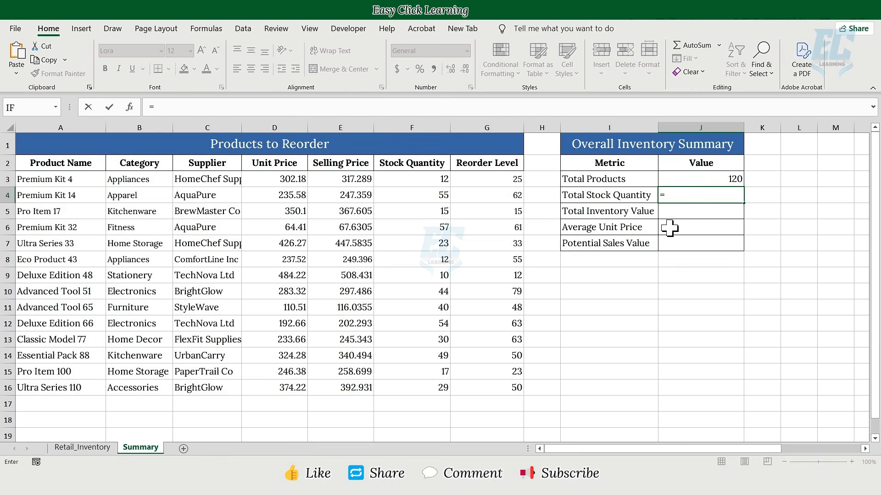
left_click(82, 448)
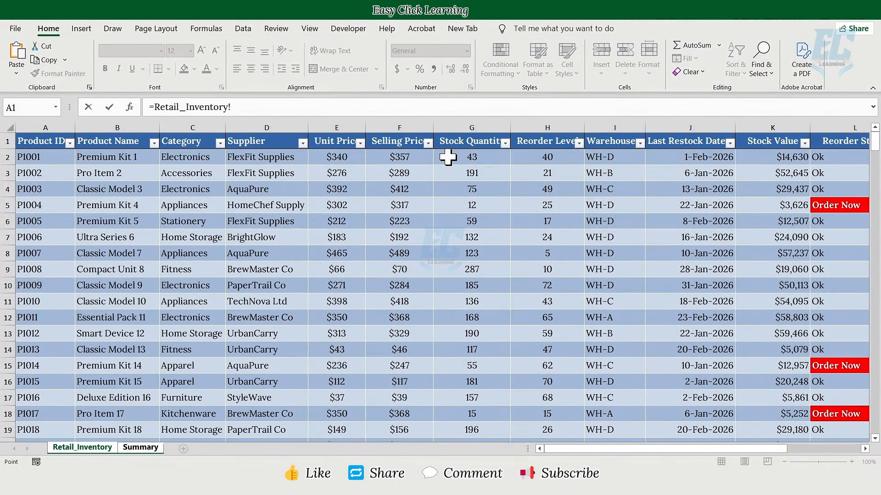
scroll(484, 204, "down", 20)
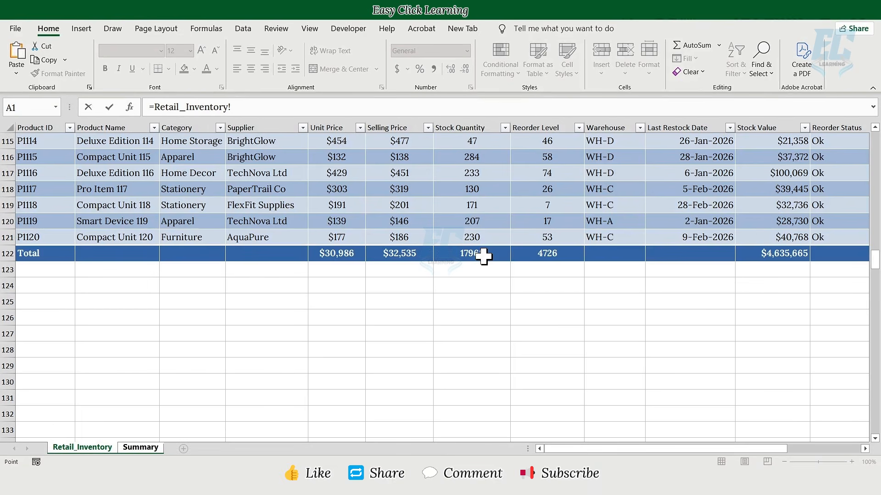
left_click(484, 257)
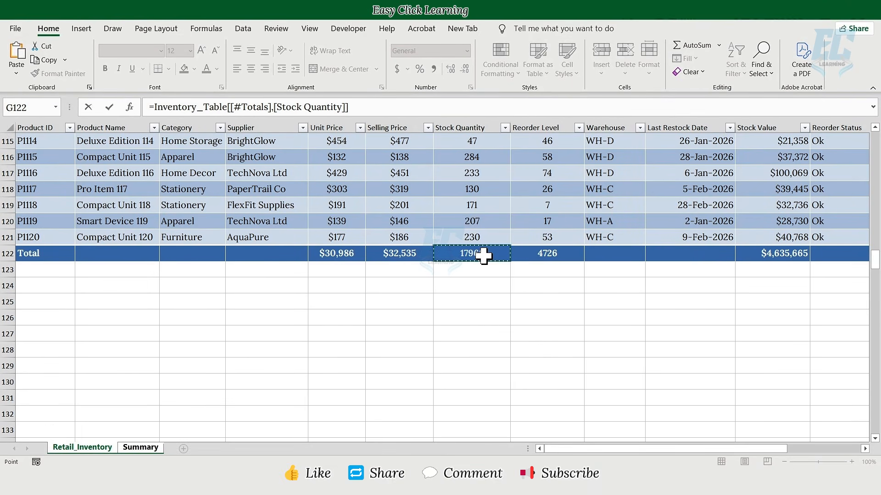
key("Return")
left_click(711, 198)
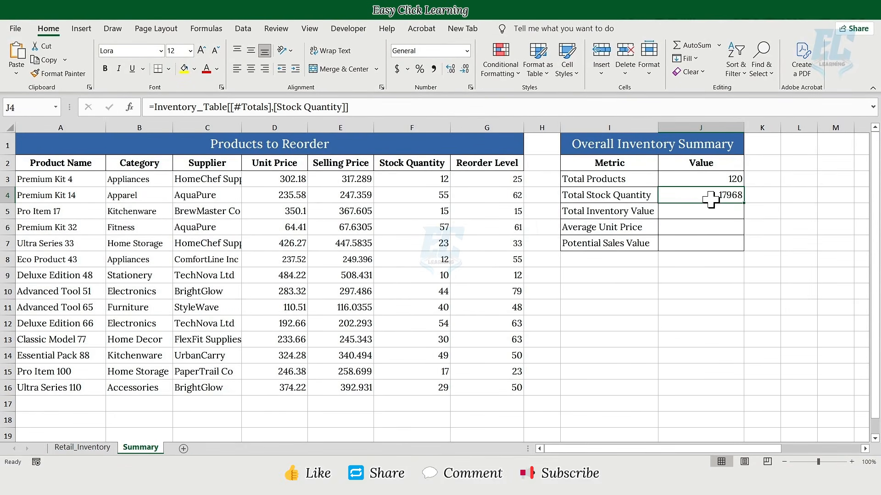
Link J5 to Inventory_Table's Stock Value total, showing Total Inventory Value $4,635,665.
left_click(644, 214)
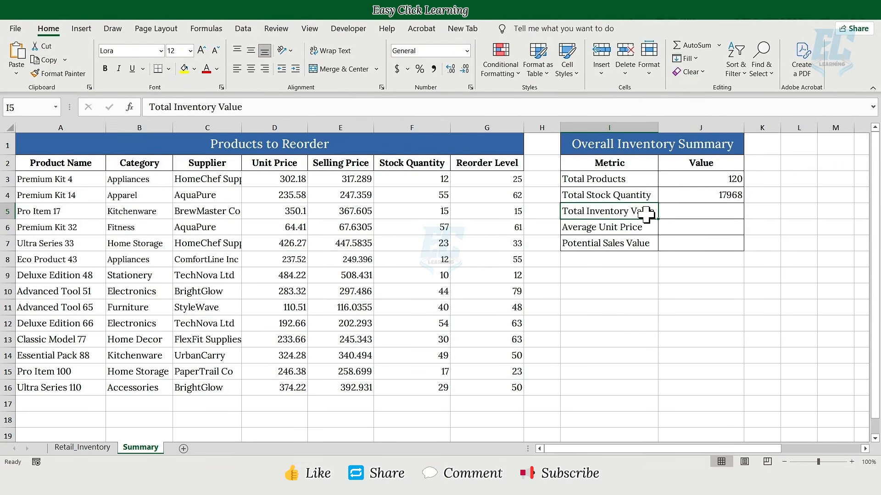
left_click(669, 215)
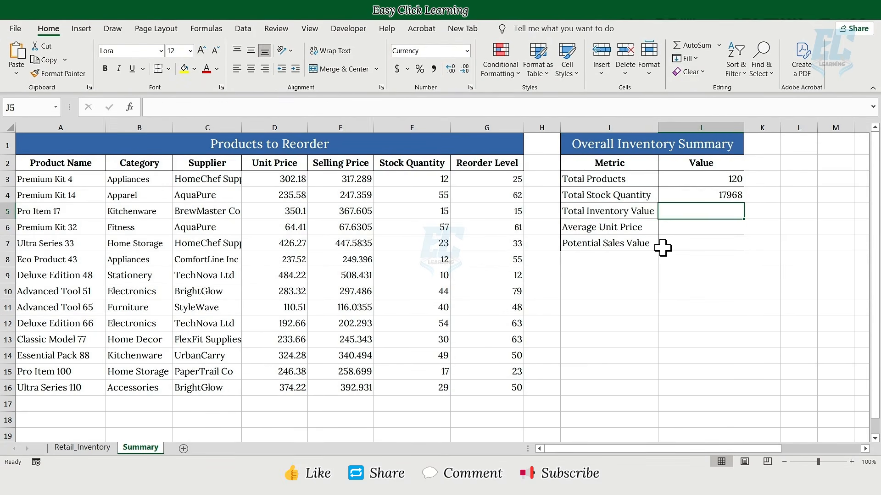
type("=")
left_click(91, 447)
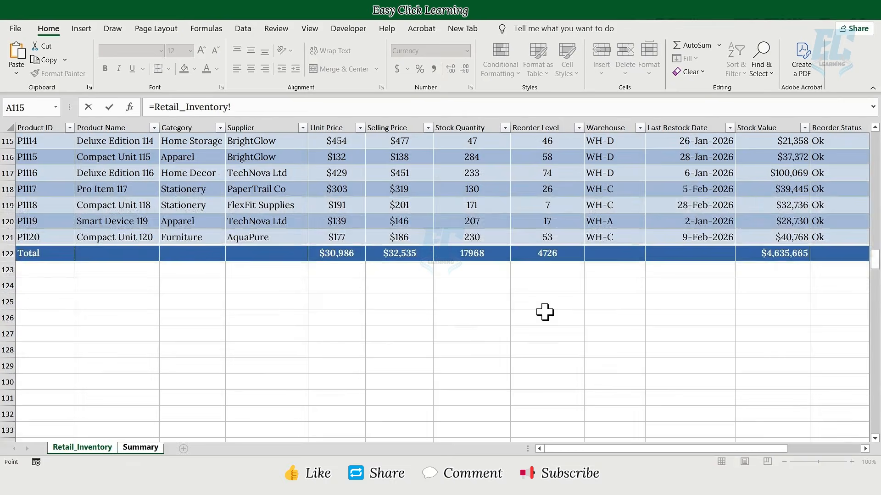
left_click(784, 256)
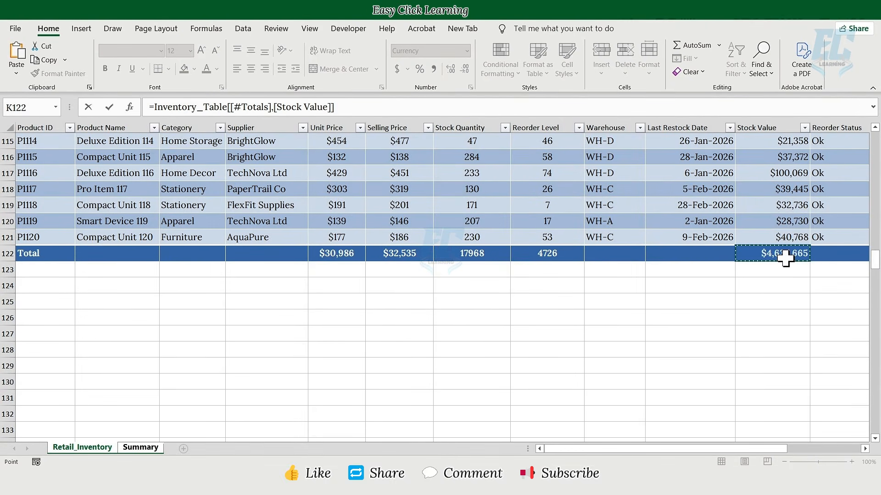
key("Return")
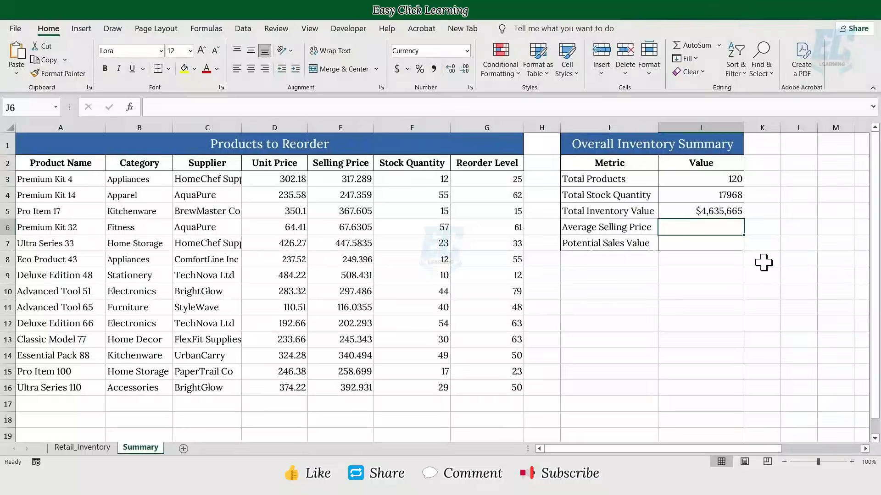
Enter =AVERAGE(Inventory_Table[Selling Price]) in J6 so Average Selling Price shows $271.
left_click(619, 228)
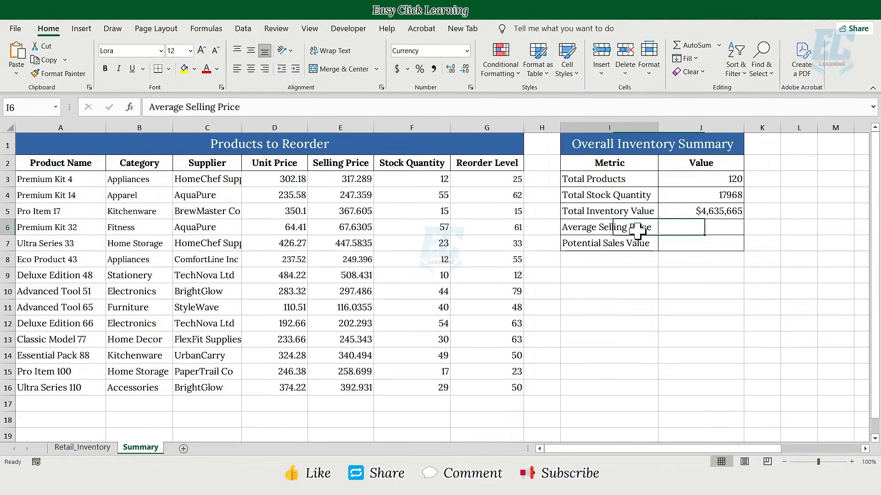
left_click(663, 229)
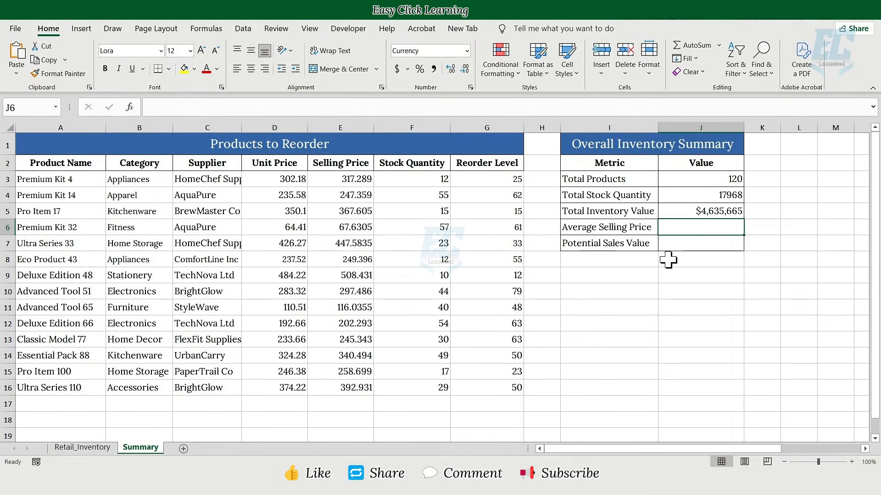
type("=AVERAG")
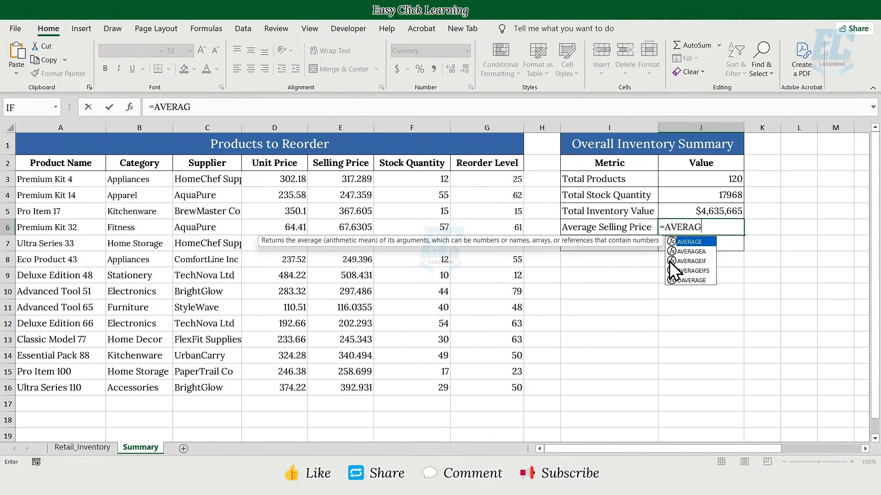
type("E")
key("Tab")
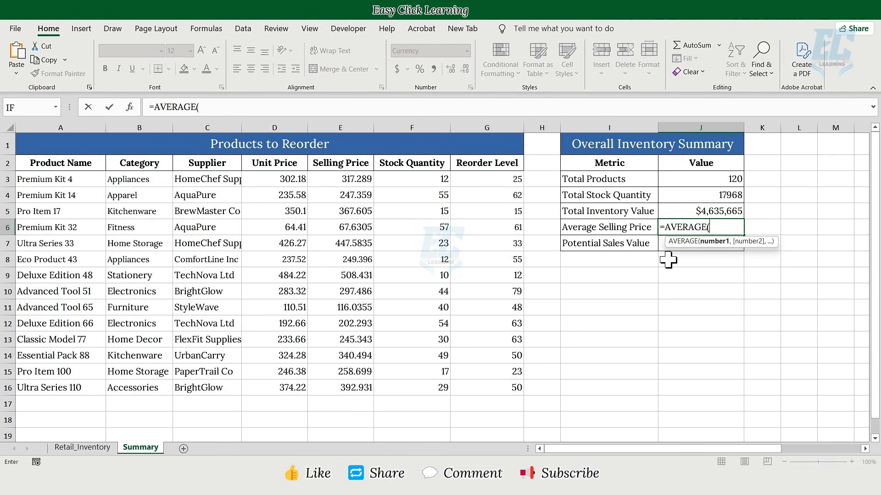
left_click(94, 448)
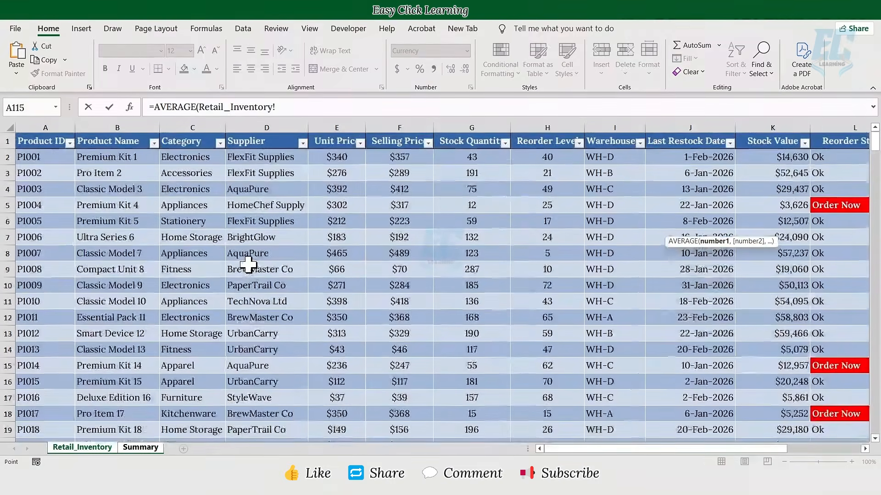
left_click(406, 134)
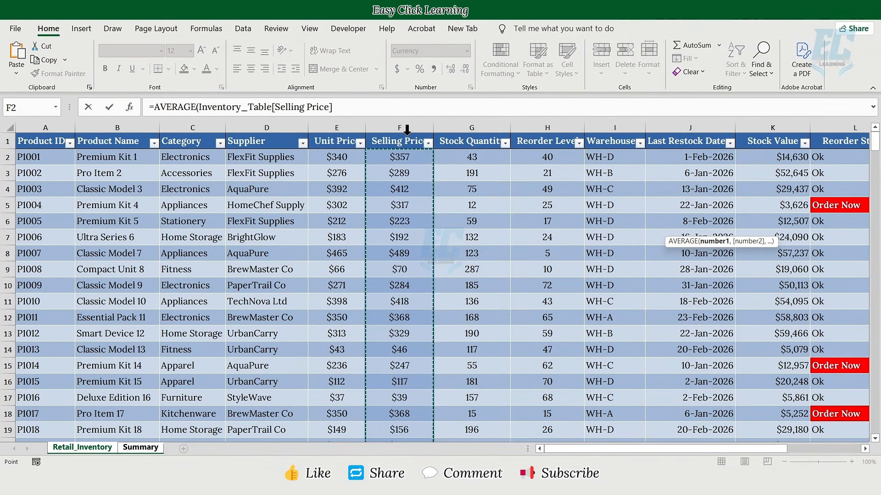
key("Return")
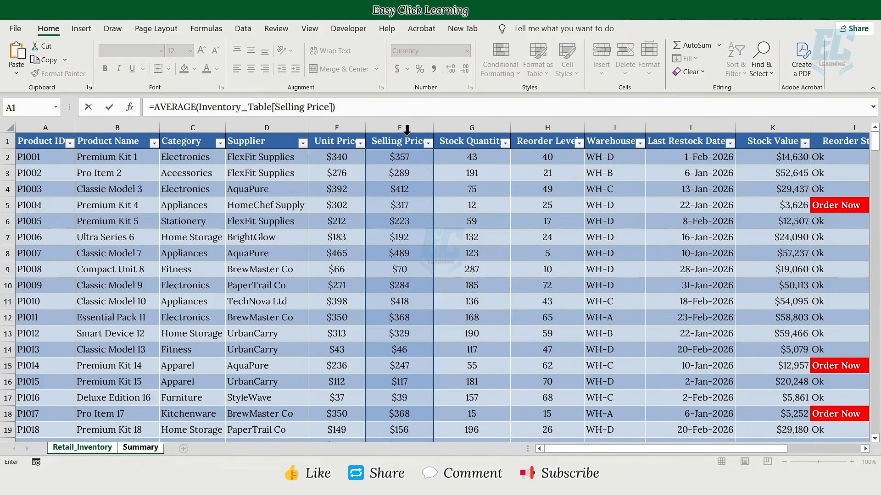
key("Up")
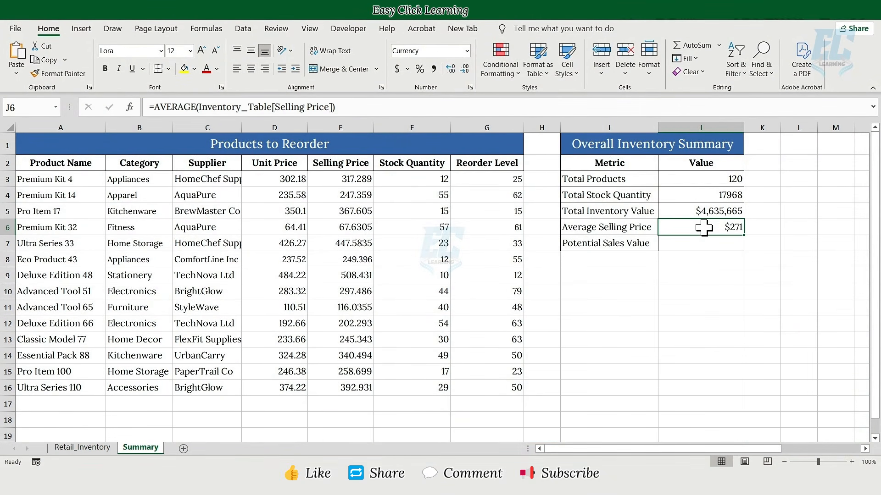
left_click(619, 249)
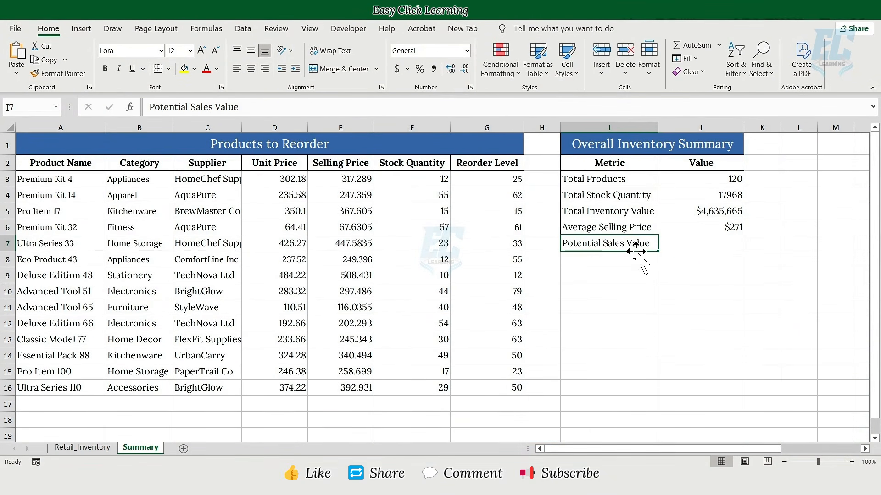
Link J7 to the Potential Sales Value total cell M122 on Retail_Inventory, giving $4,867,449.
left_click(679, 248)
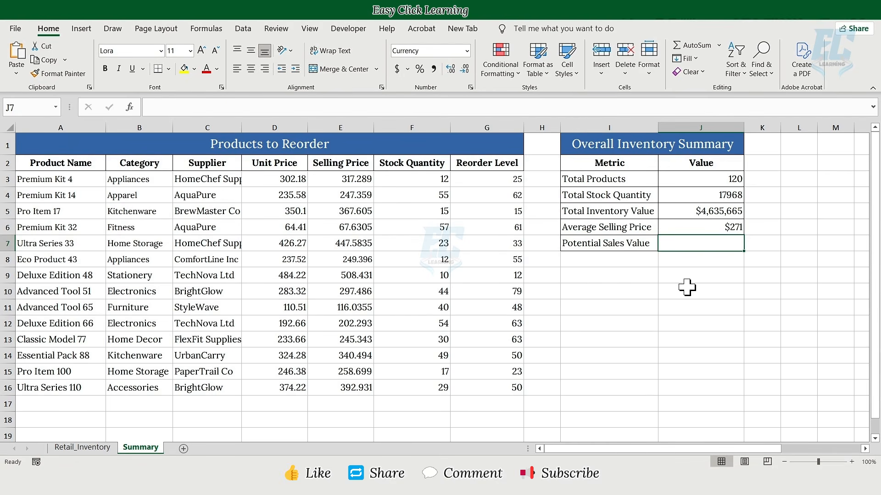
type("=")
left_click(82, 447)
scroll(642, 321, "down", 20)
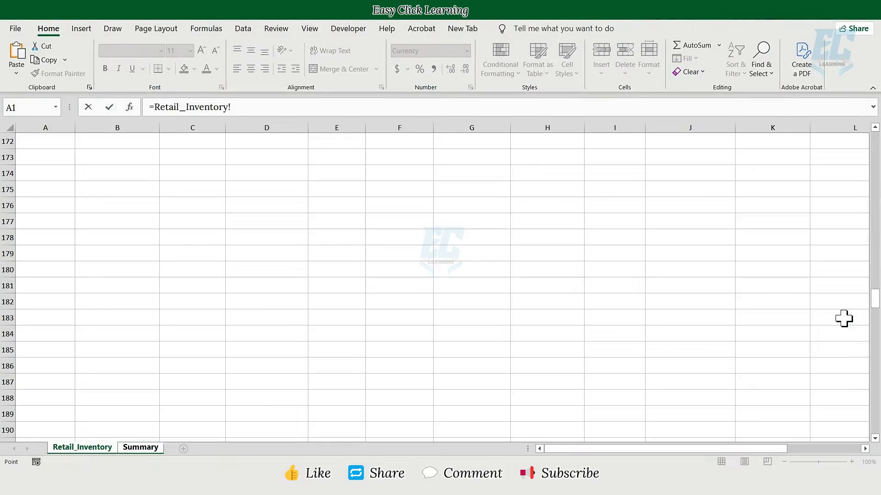
scroll(844, 318, "up", 19)
scroll(770, 367, "right", 3)
left_click(784, 259)
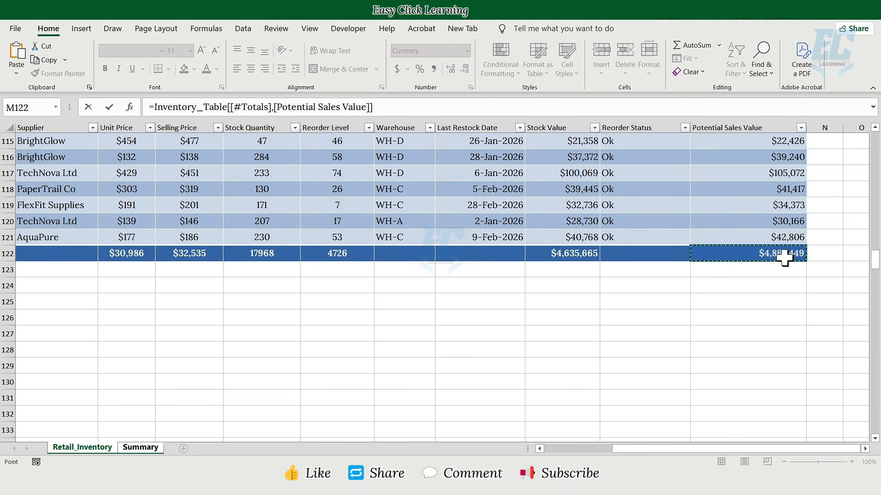
key("Return")
left_click(729, 244)
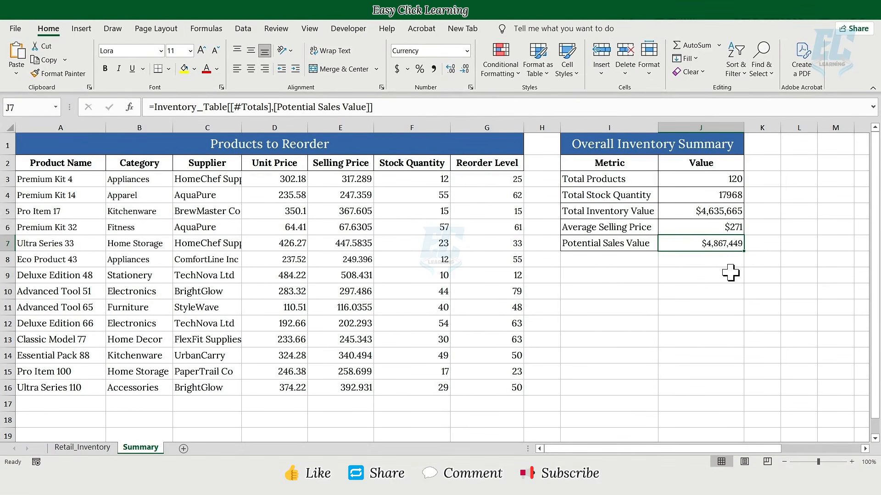